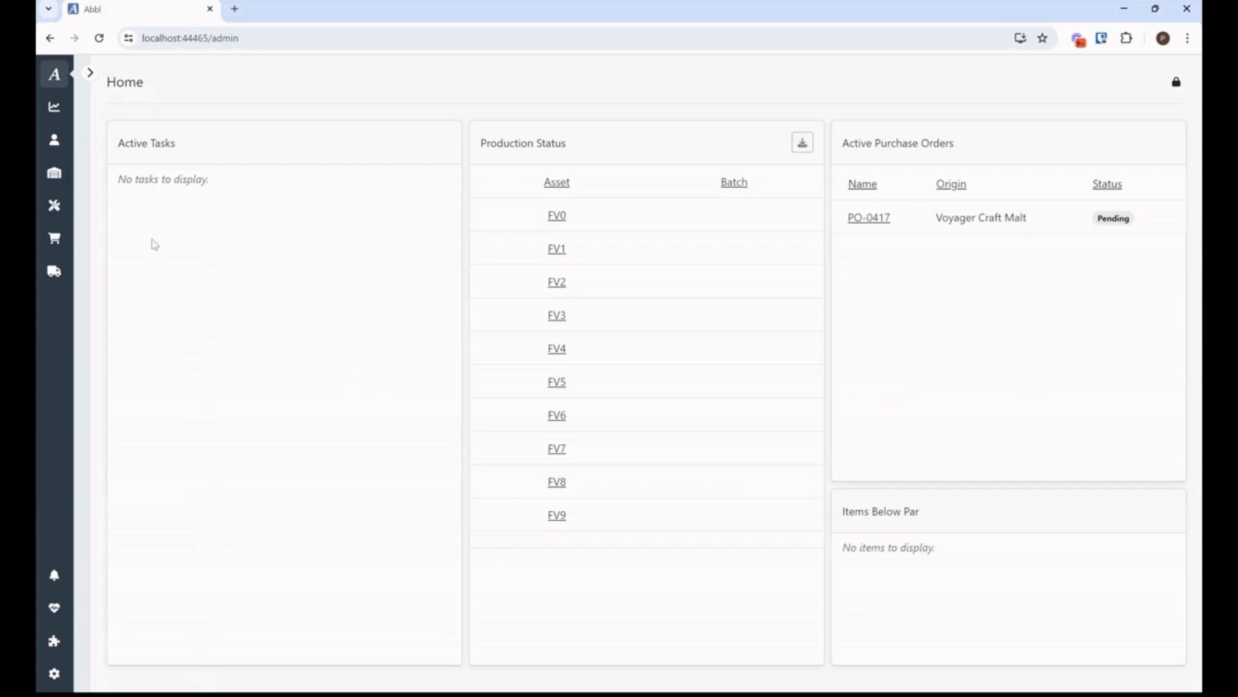
- Open the pending Voyager Craft Malt purchase order from the inventory's purchase orders
click(54, 174)
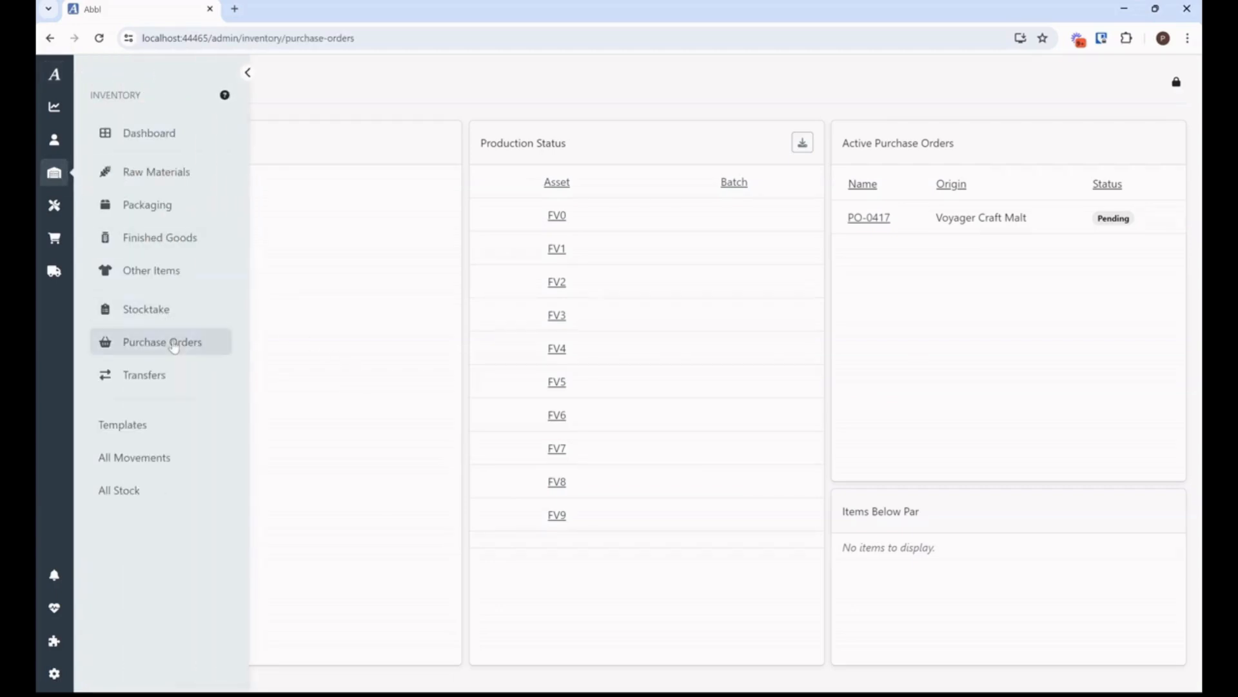
click(173, 345)
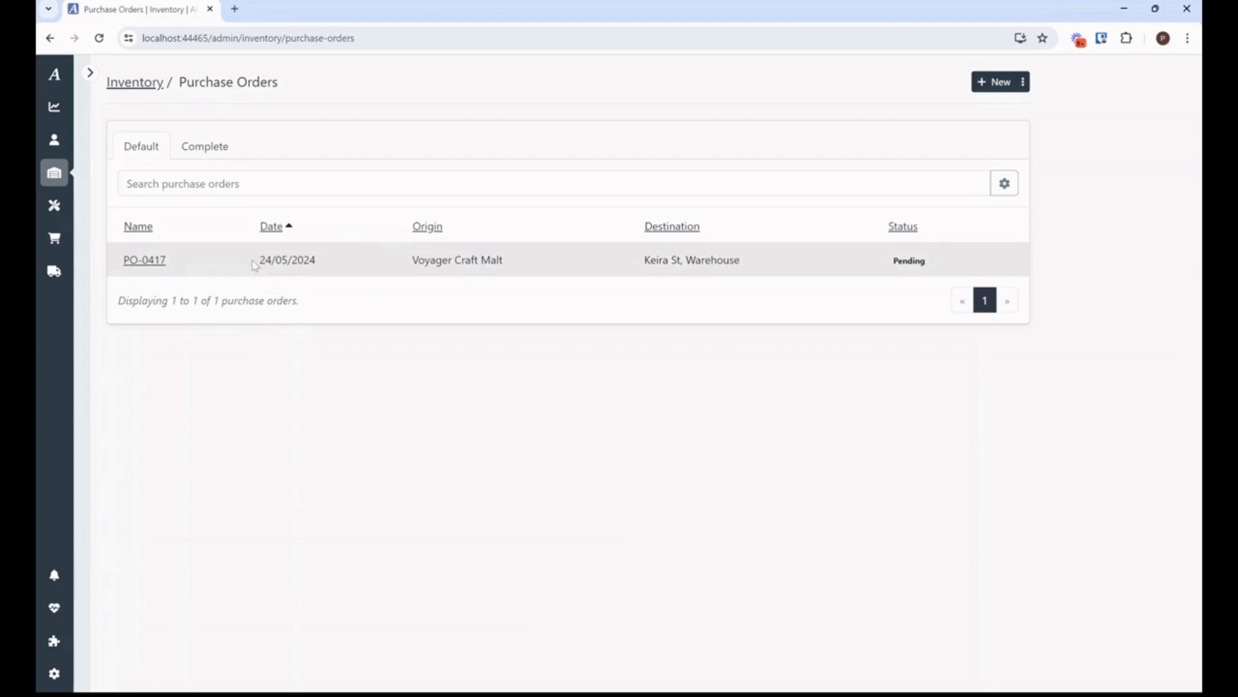
drag(255, 264, 339, 263)
click(342, 263)
drag(868, 264, 958, 265)
click(958, 265)
drag(396, 270, 542, 275)
click(431, 326)
click(143, 261)
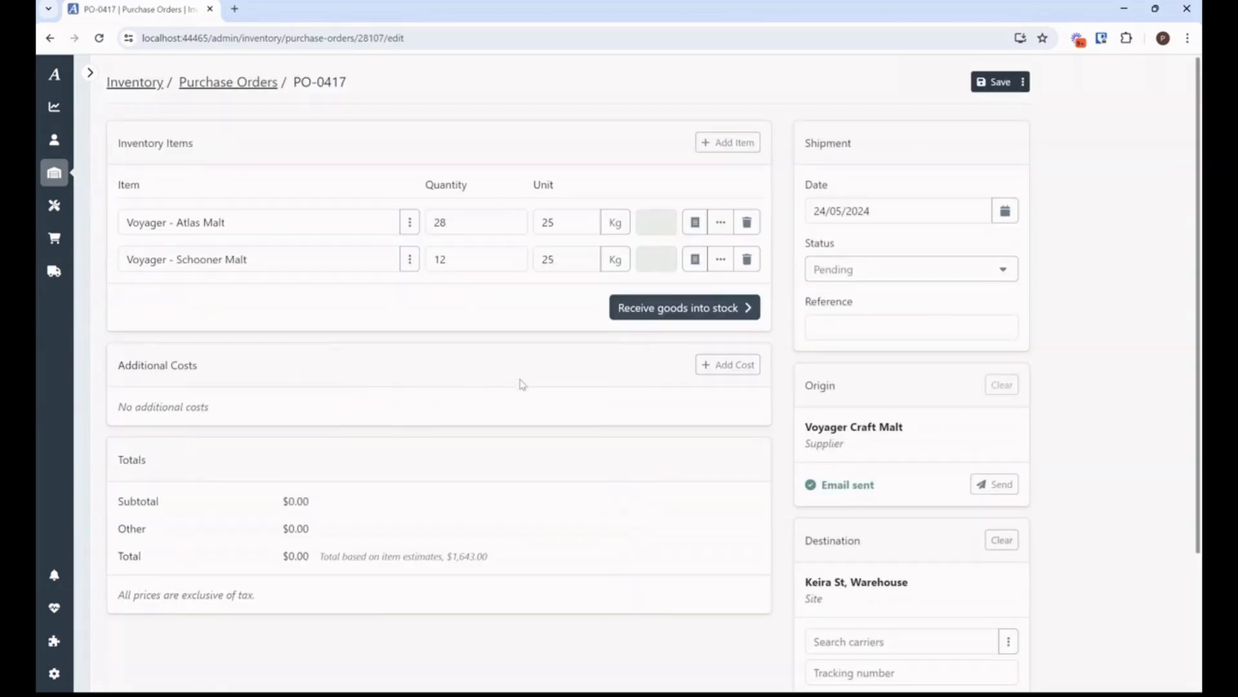
- Start receiving the purchase order's goods into stock and add a non-inventory Freight cost of $250
click(703, 378)
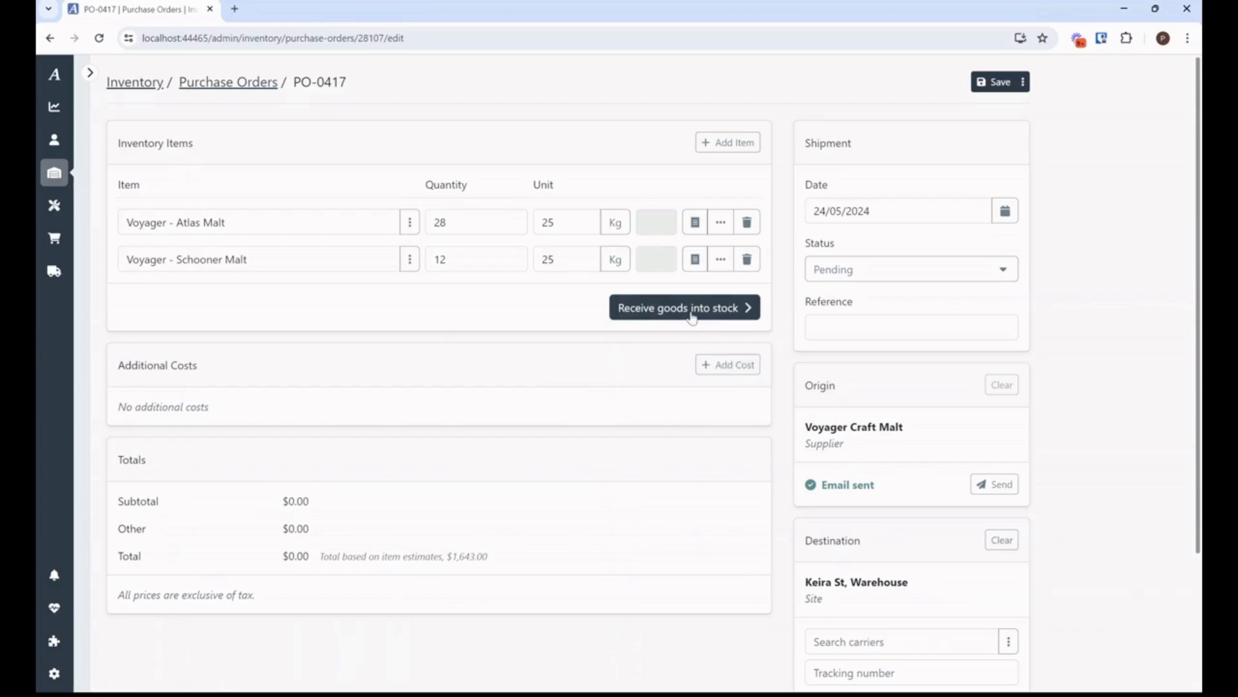
click(692, 310)
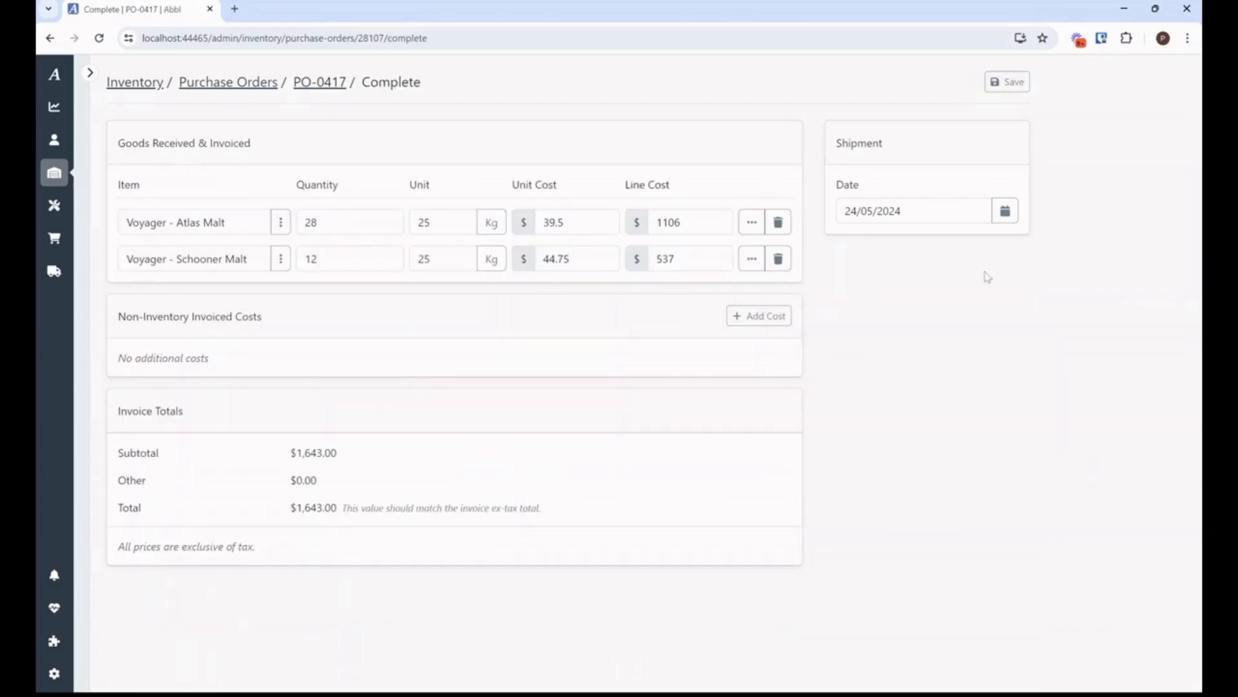
click(760, 316)
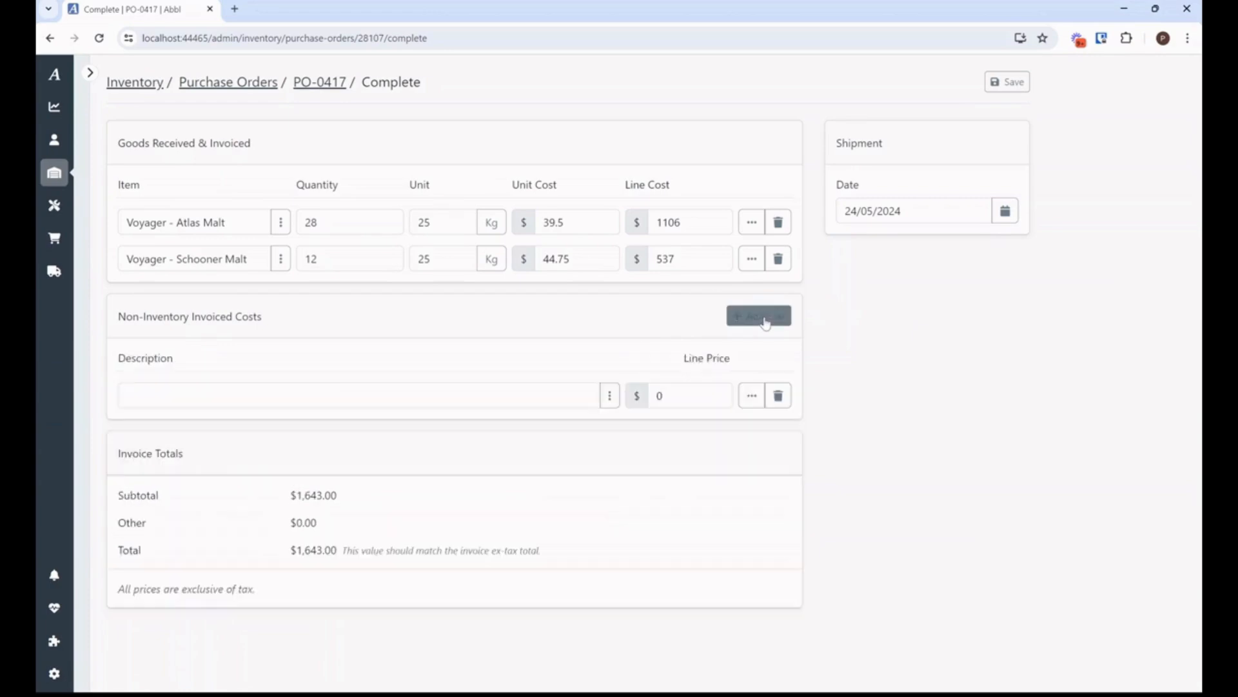
click(329, 395)
text(fre)
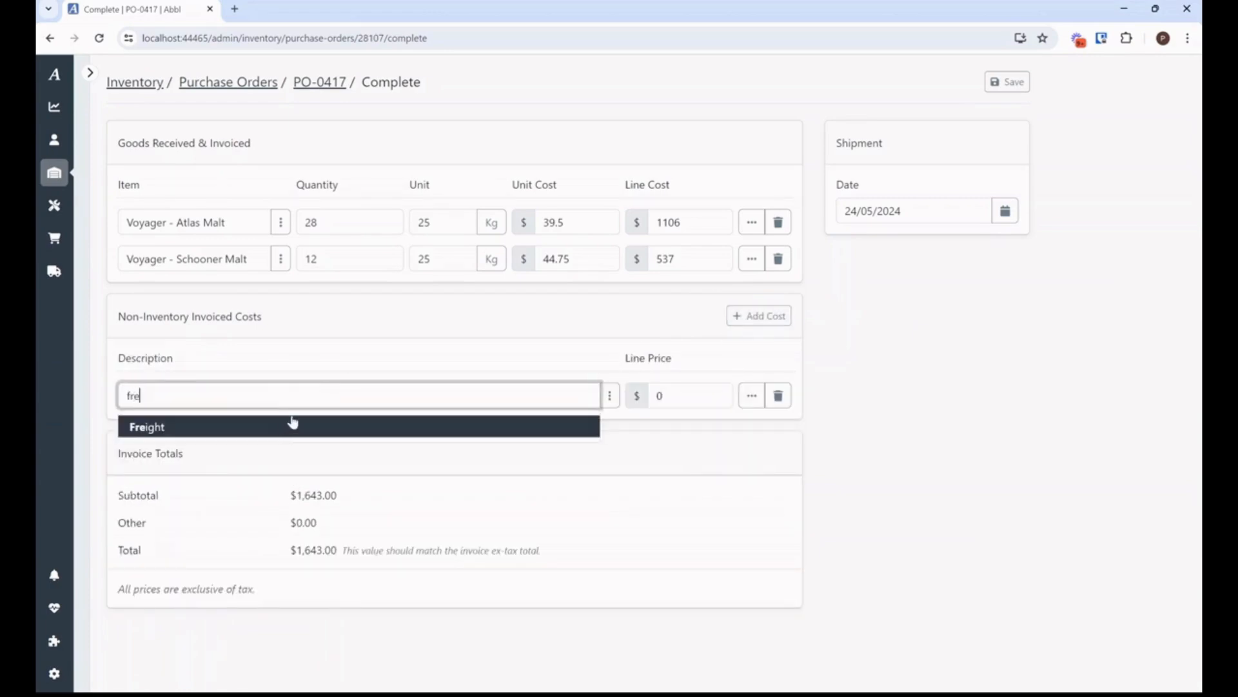
click(285, 425)
key(Tab)
text(250)
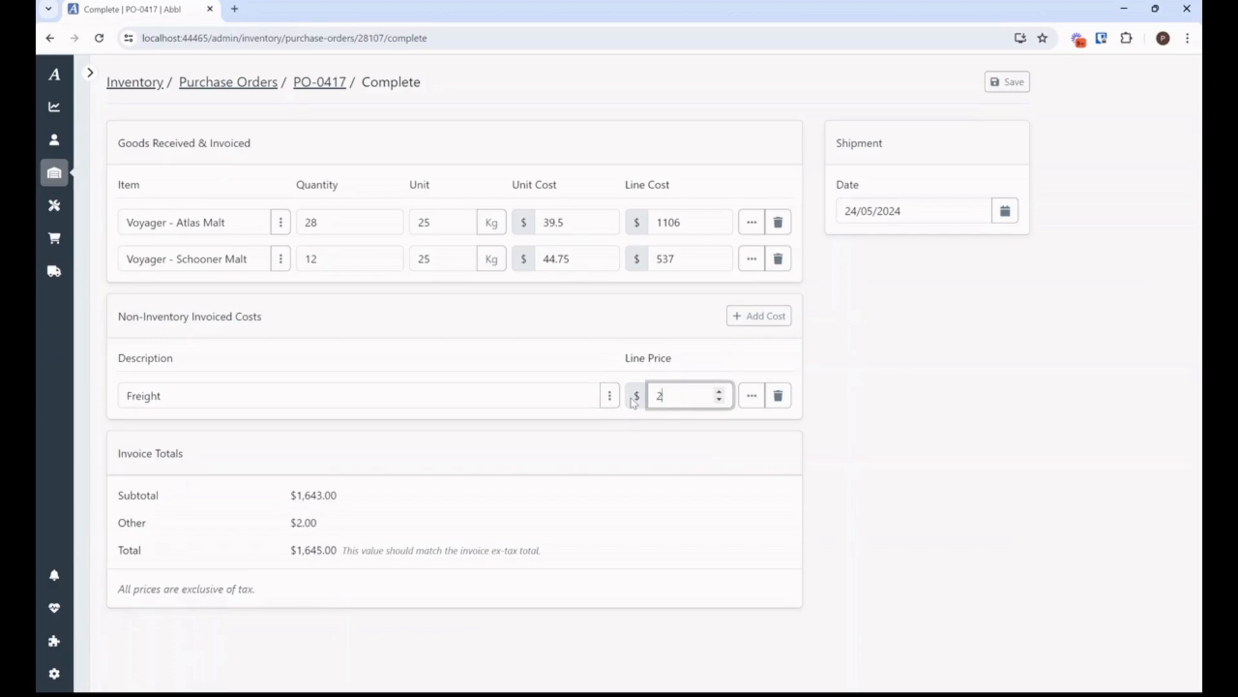
click(600, 539)
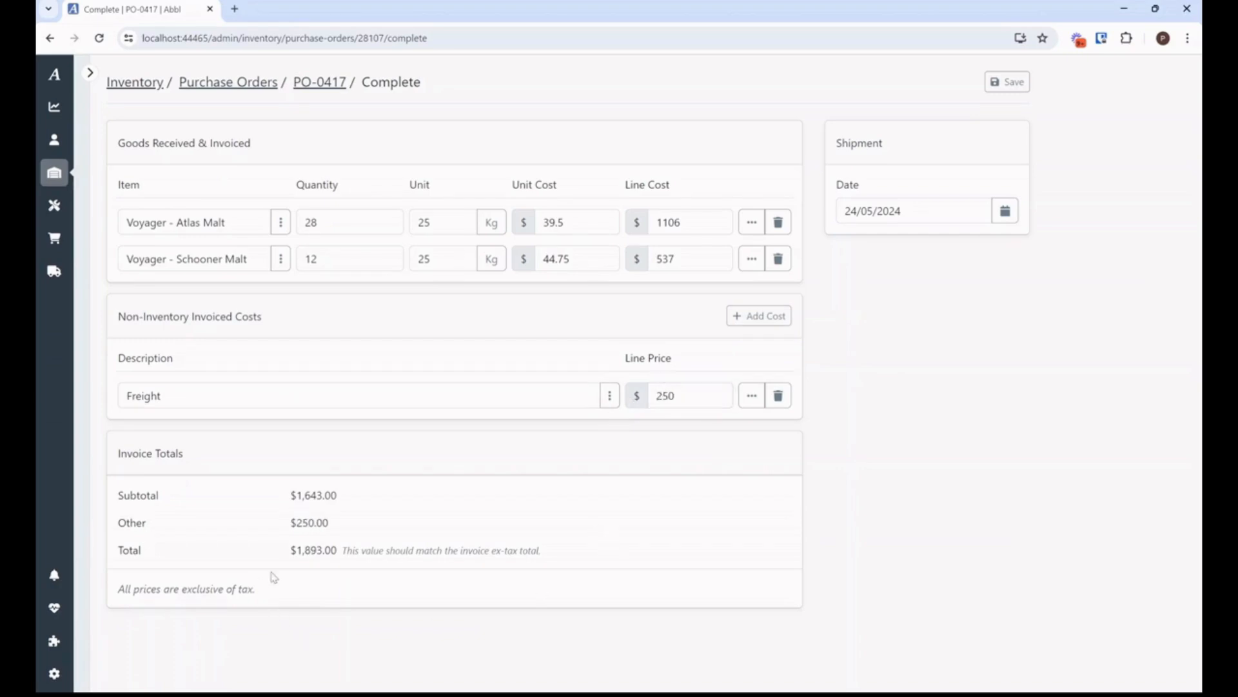
- Check the invoice total and save the goods receipt to complete the purchase order
drag(282, 550, 340, 565)
click(341, 565)
click(1010, 83)
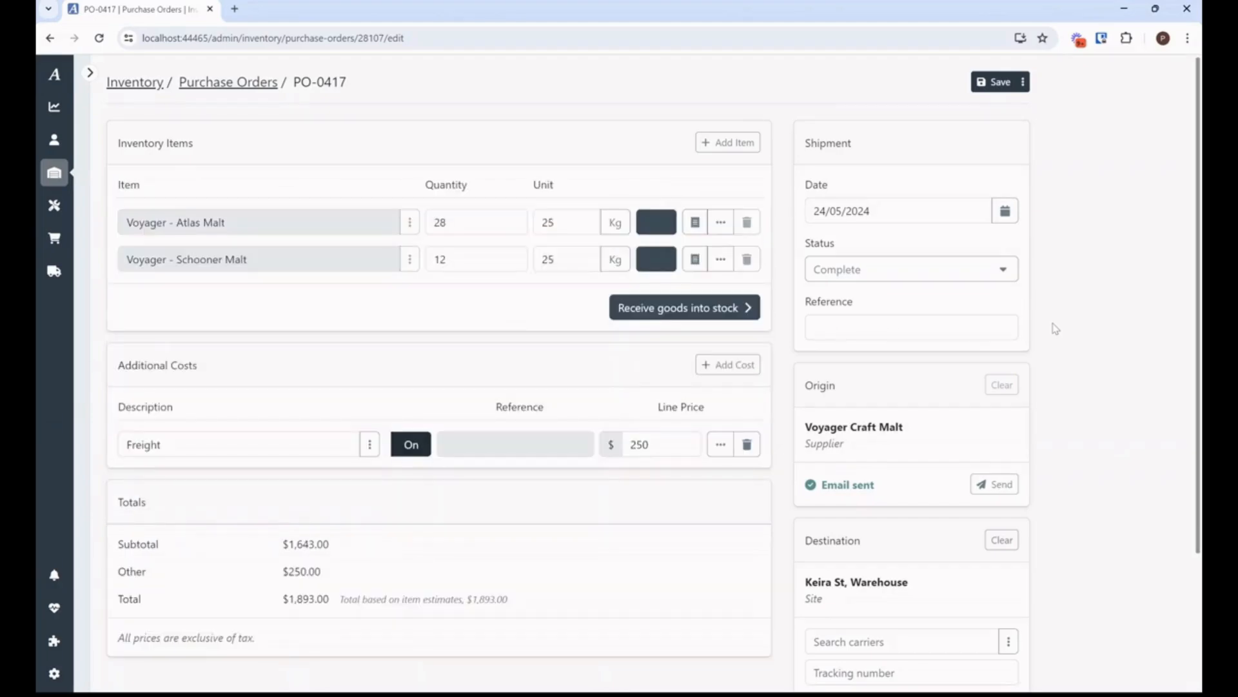
- Sort the active production batches by finish date and open the Little Nipper Hazy IPA batch for editing
click(62, 210)
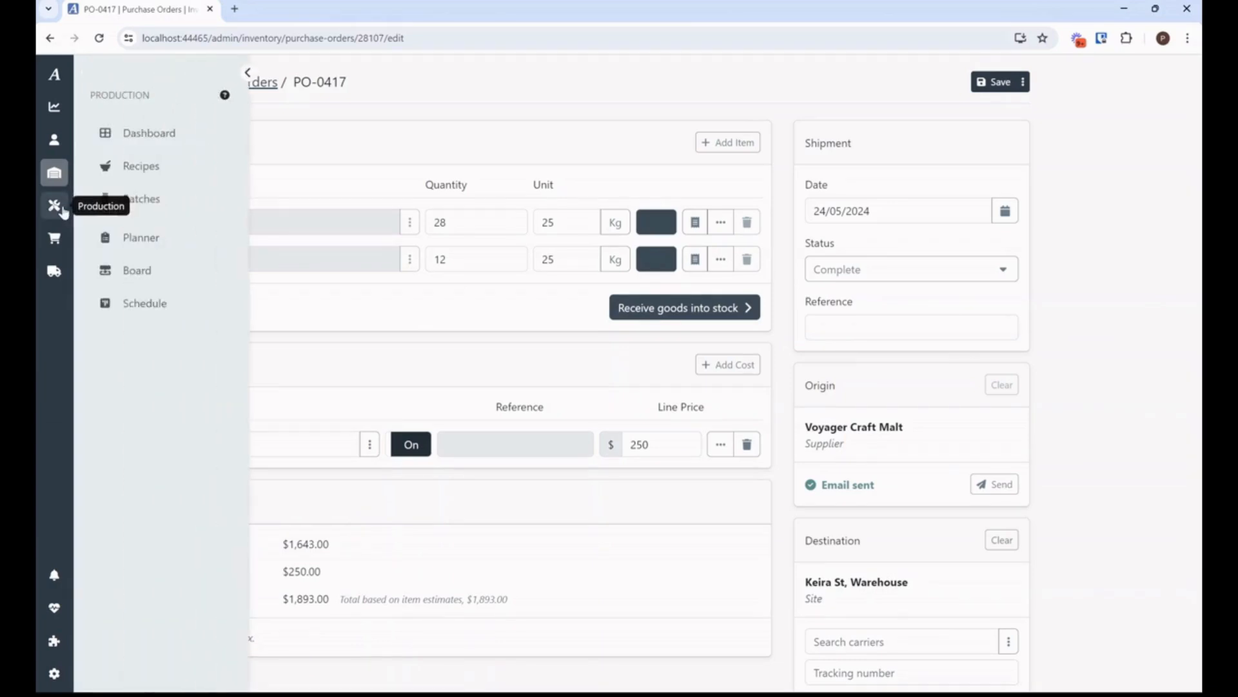
click(150, 202)
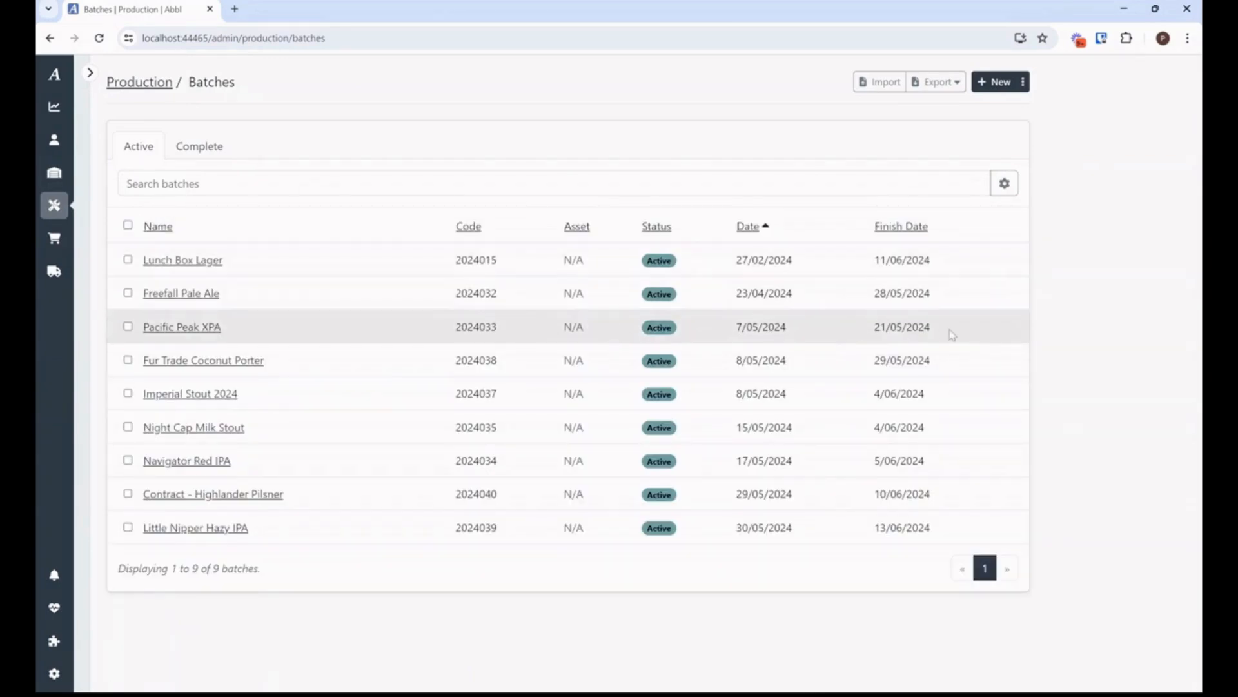
click(909, 227)
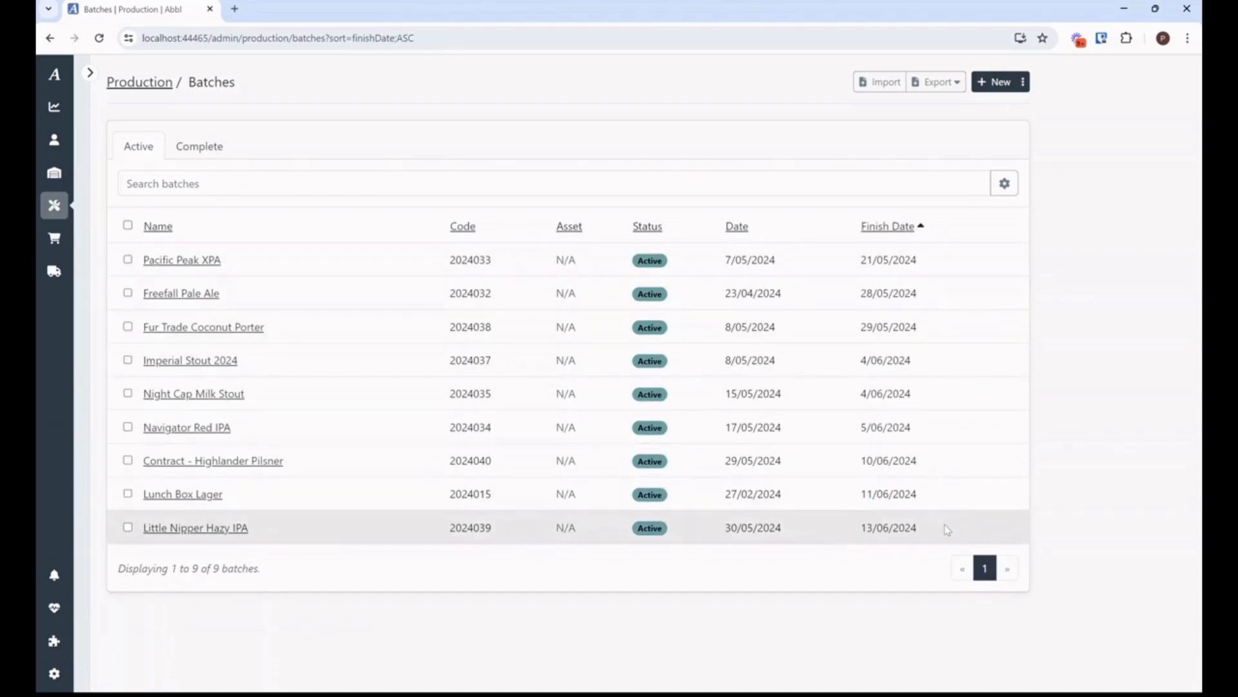
click(167, 530)
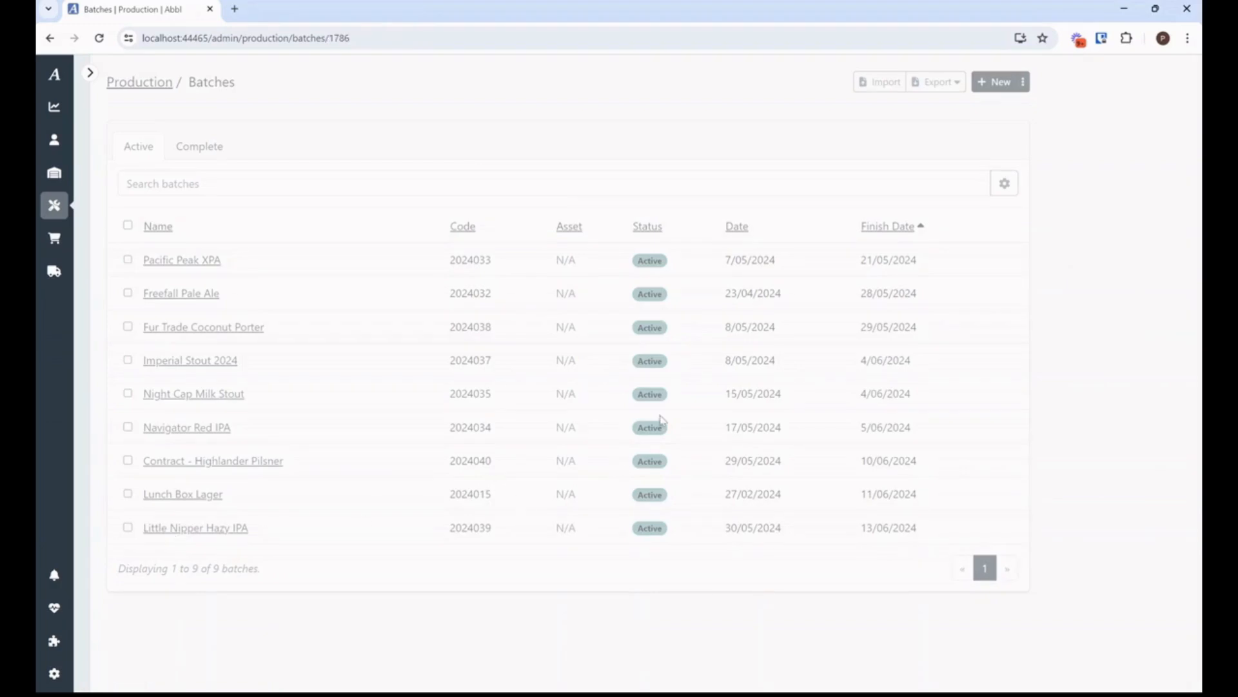
click(1002, 82)
- Review the batch's tasks, the depletion of each material and the planned output items
scroll(823, 490, down, 3)
scroll(823, 490, down, 2)
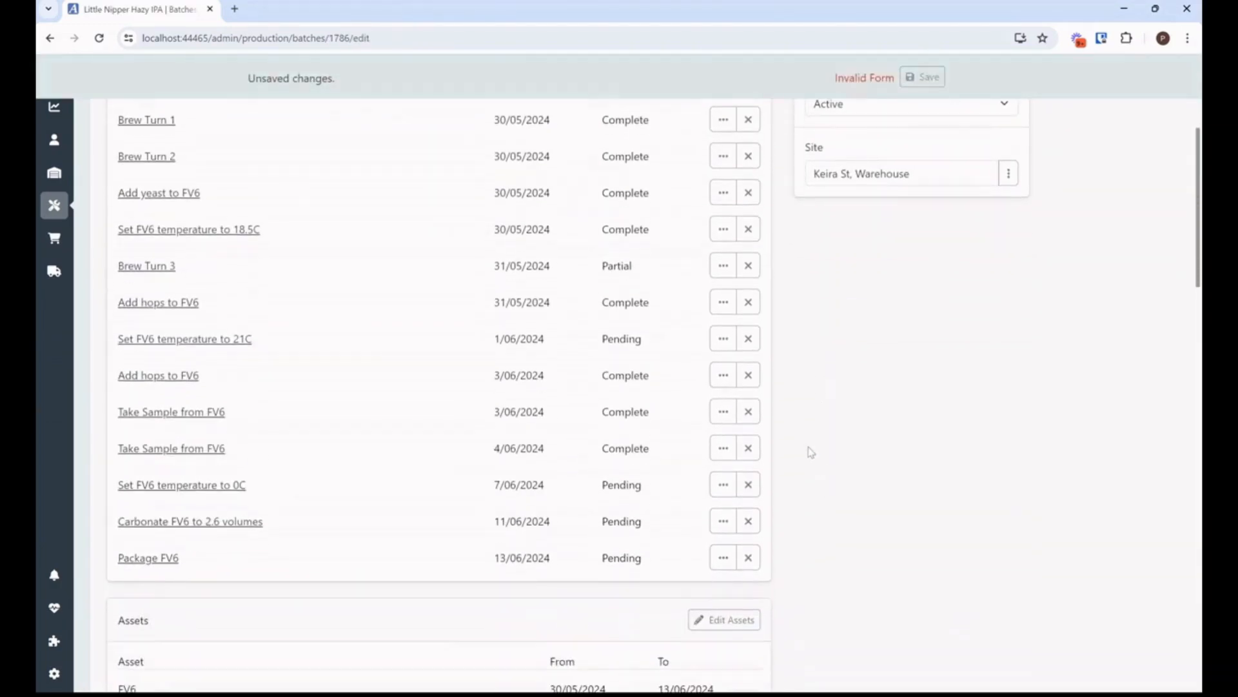
scroll(690, 436, down, 3)
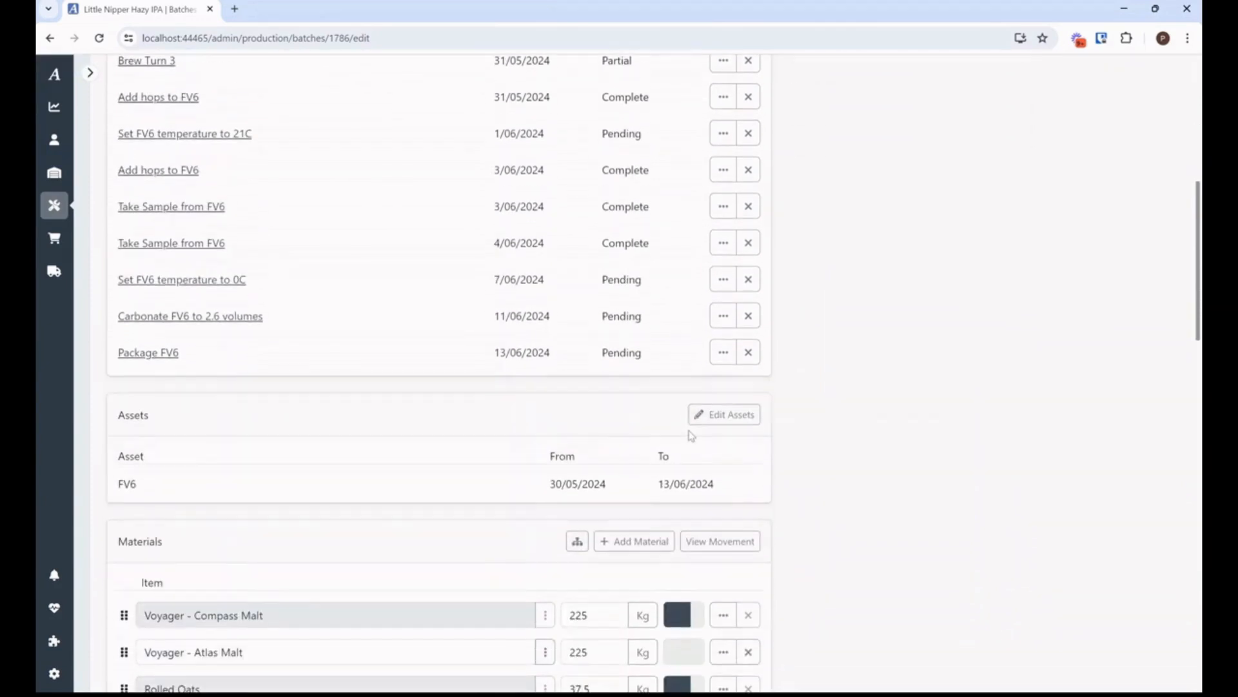
scroll(548, 400, down, 5)
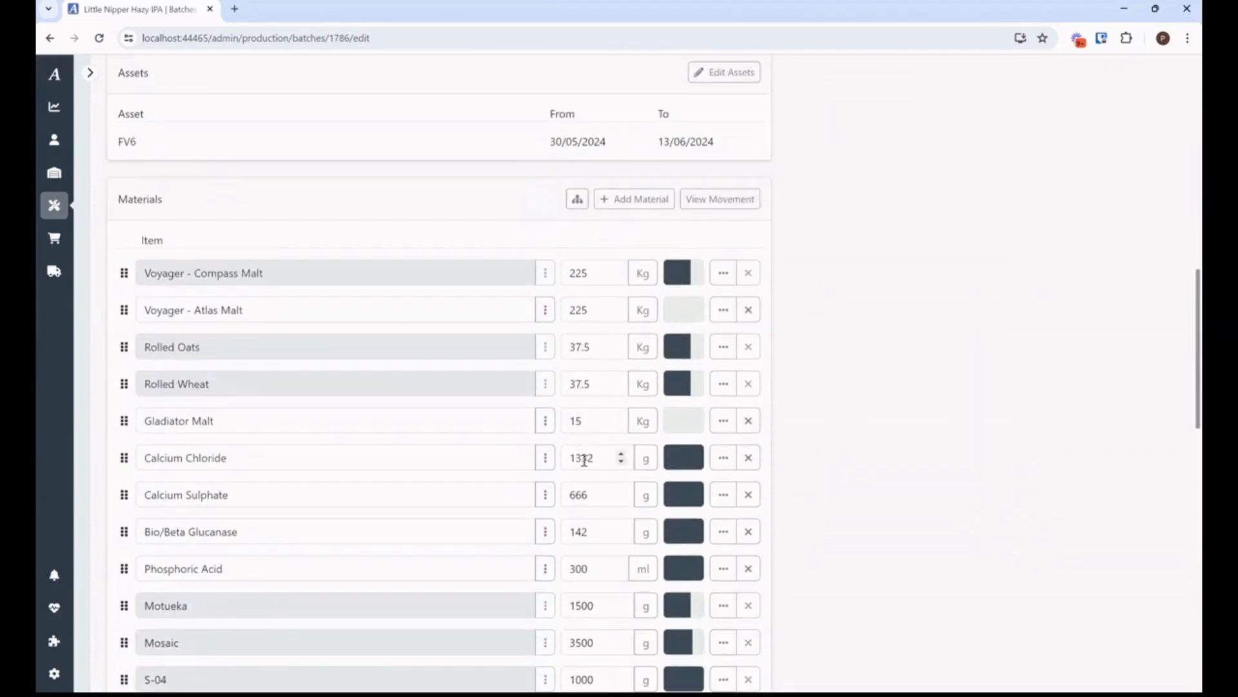
scroll(590, 451, down, 2)
scroll(735, 484, down, 1)
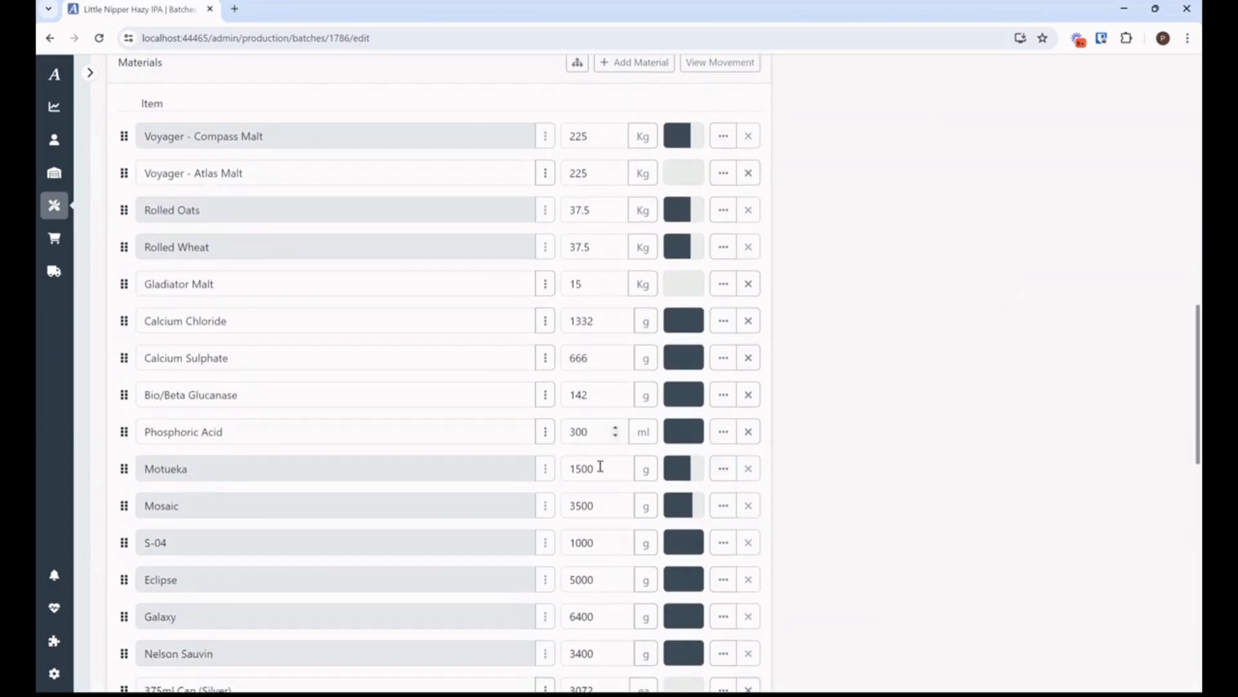
scroll(679, 594, down, 2)
scroll(679, 595, down, 8)
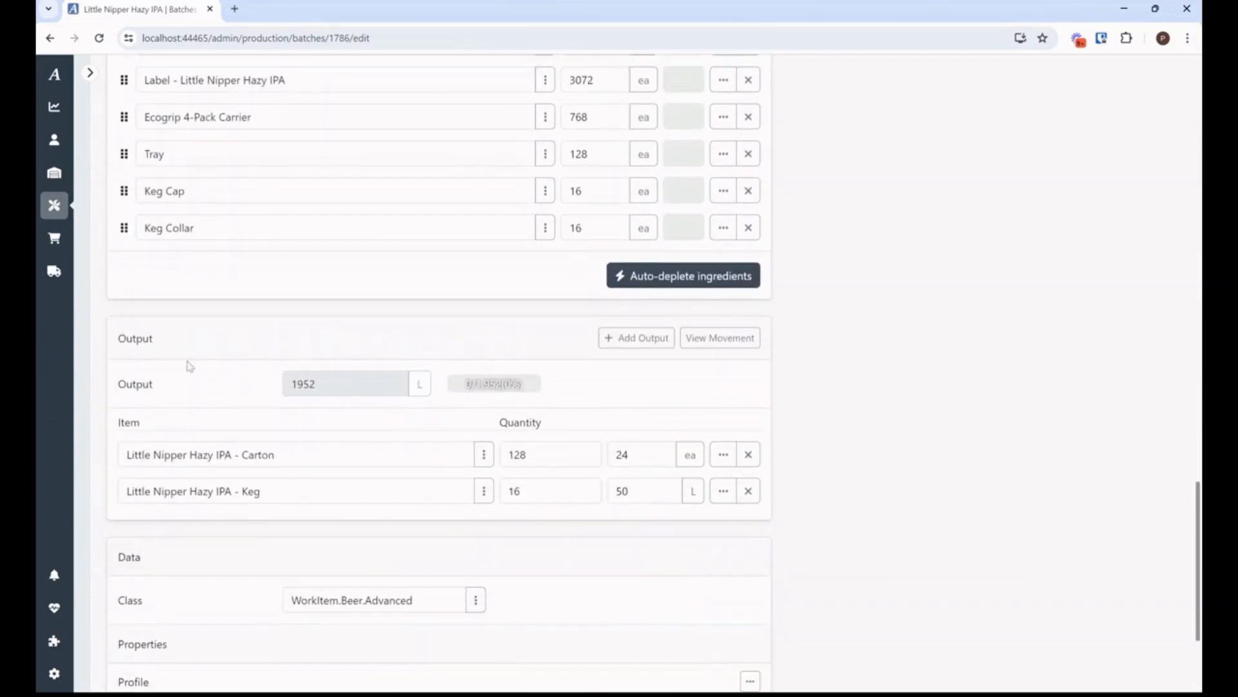
scroll(591, 597, up, 8)
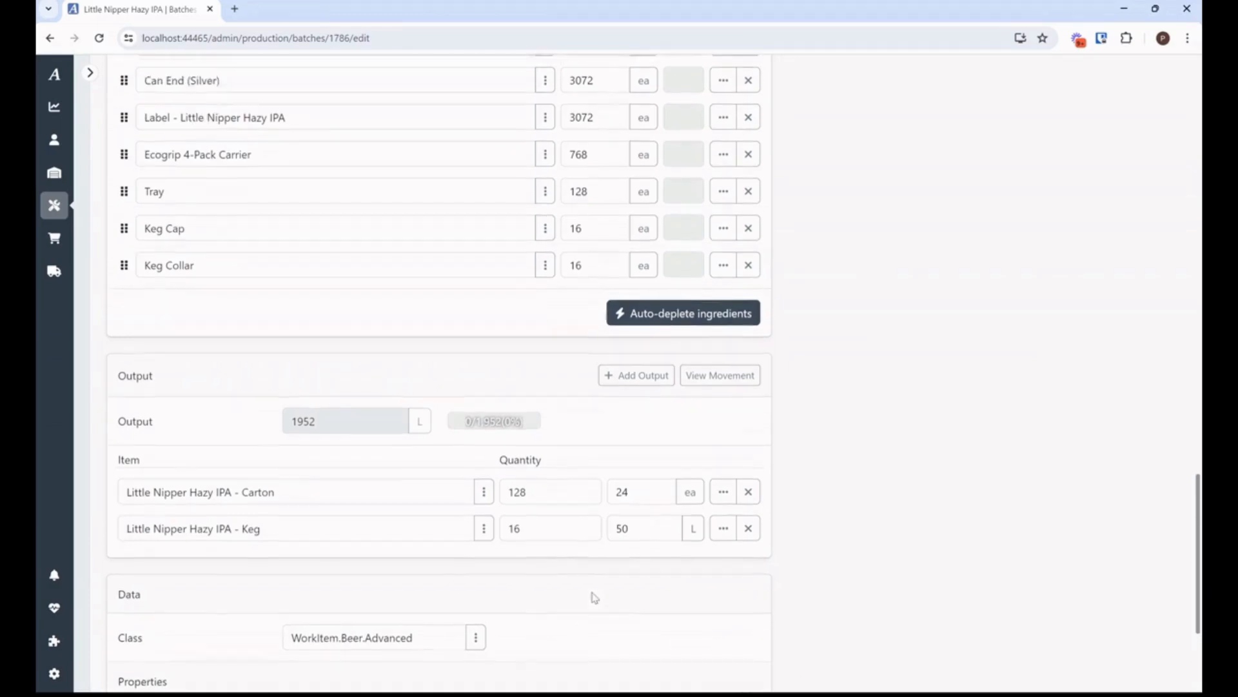
scroll(593, 597, up, 3)
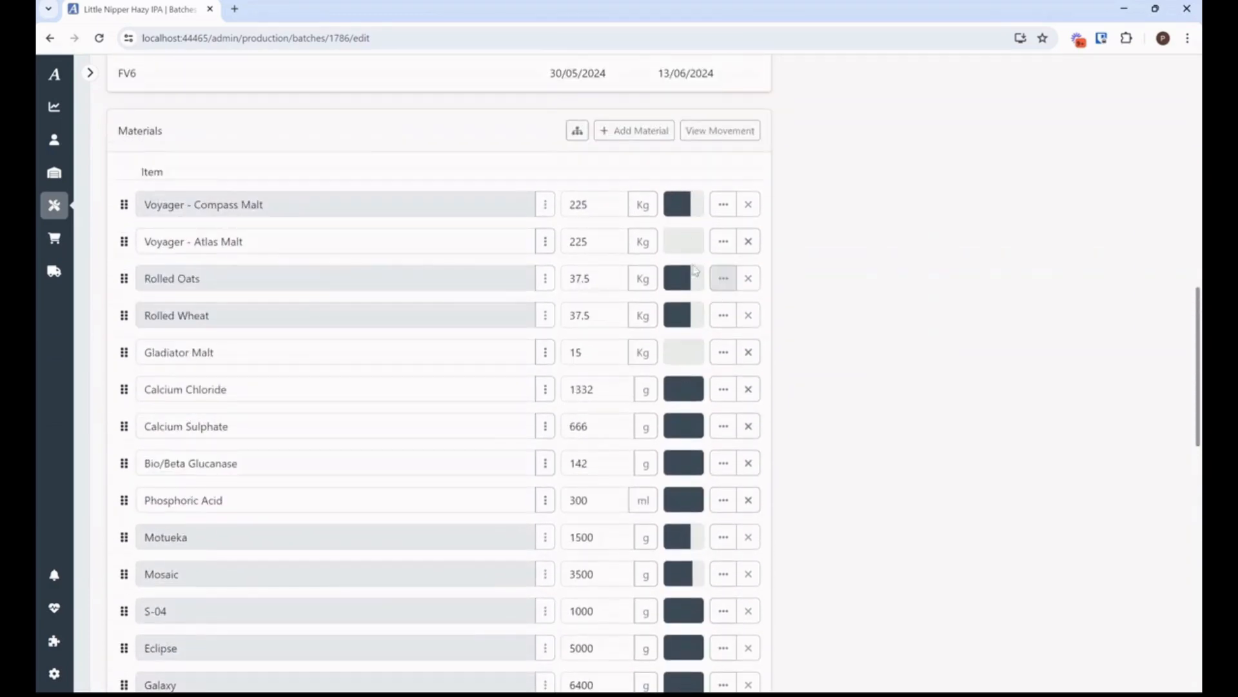
- Record a receipt on the batch's Voyager - Atlas Malt material using 9 units of 25 kg from available stock
click(722, 243)
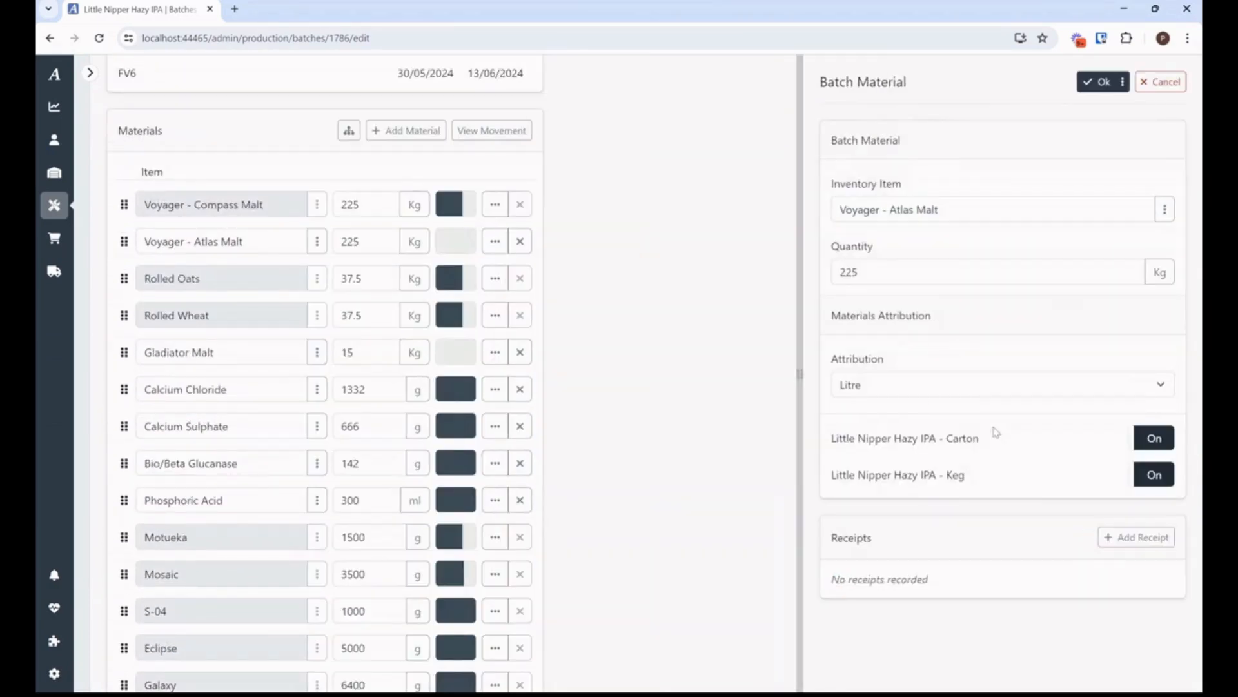
click(1161, 542)
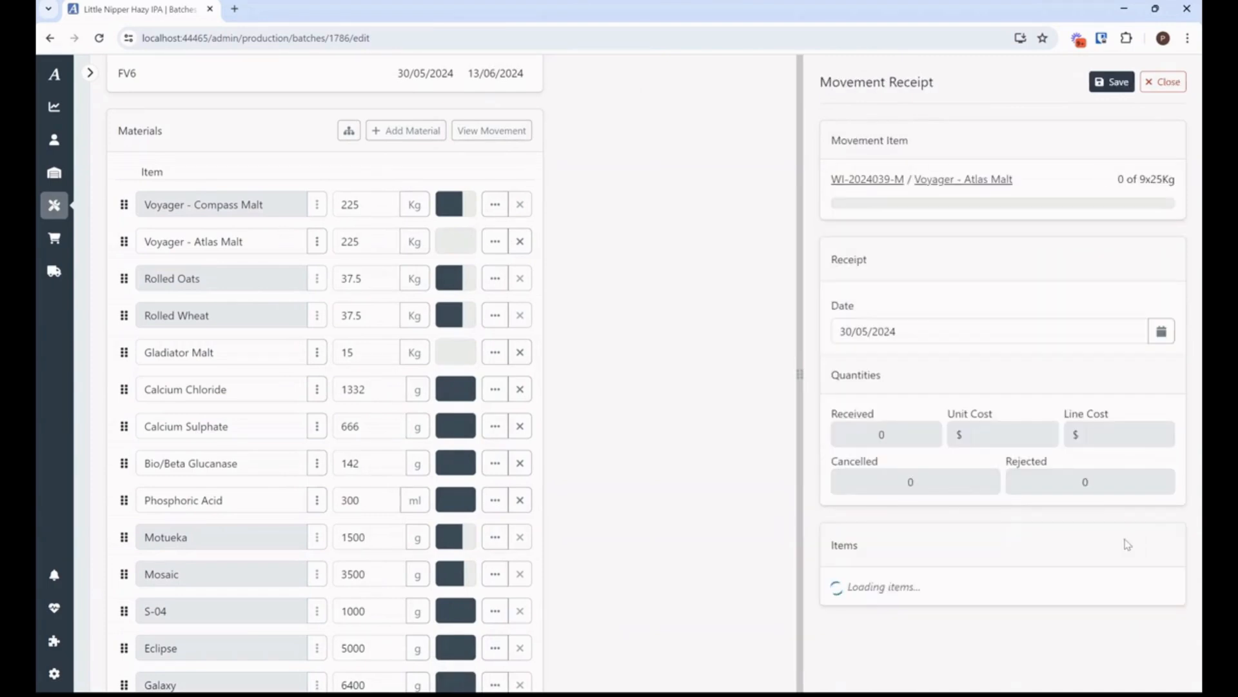
click(972, 614)
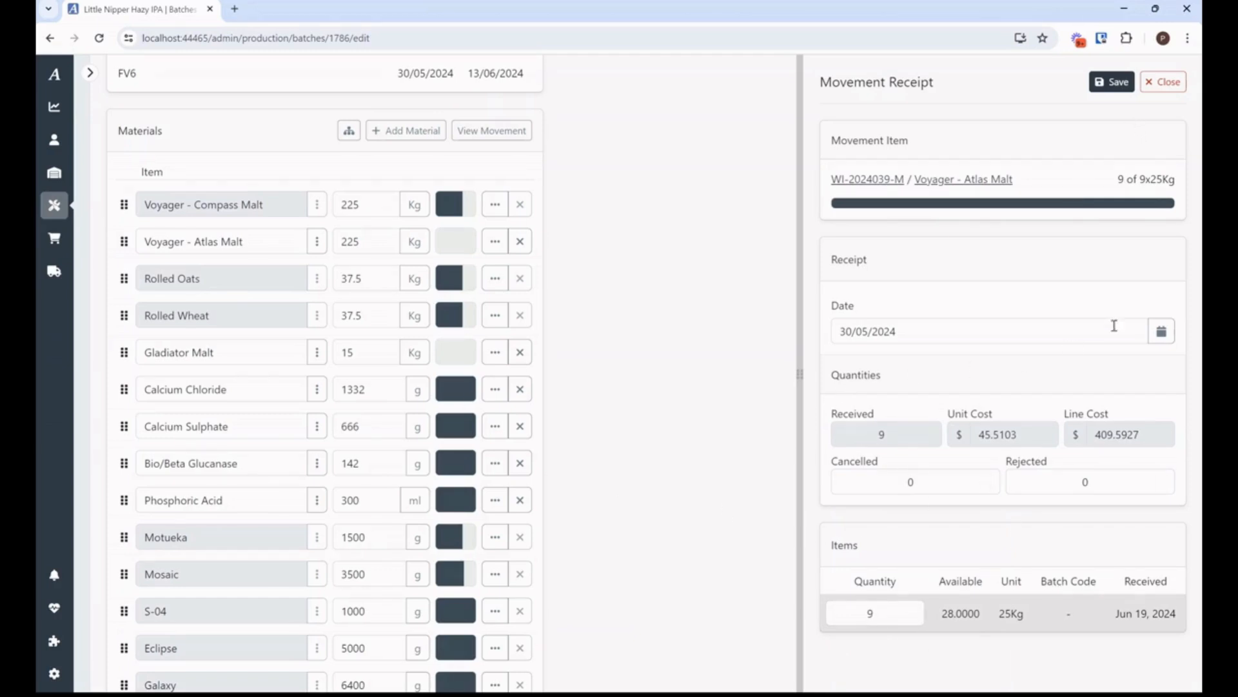
click(1097, 83)
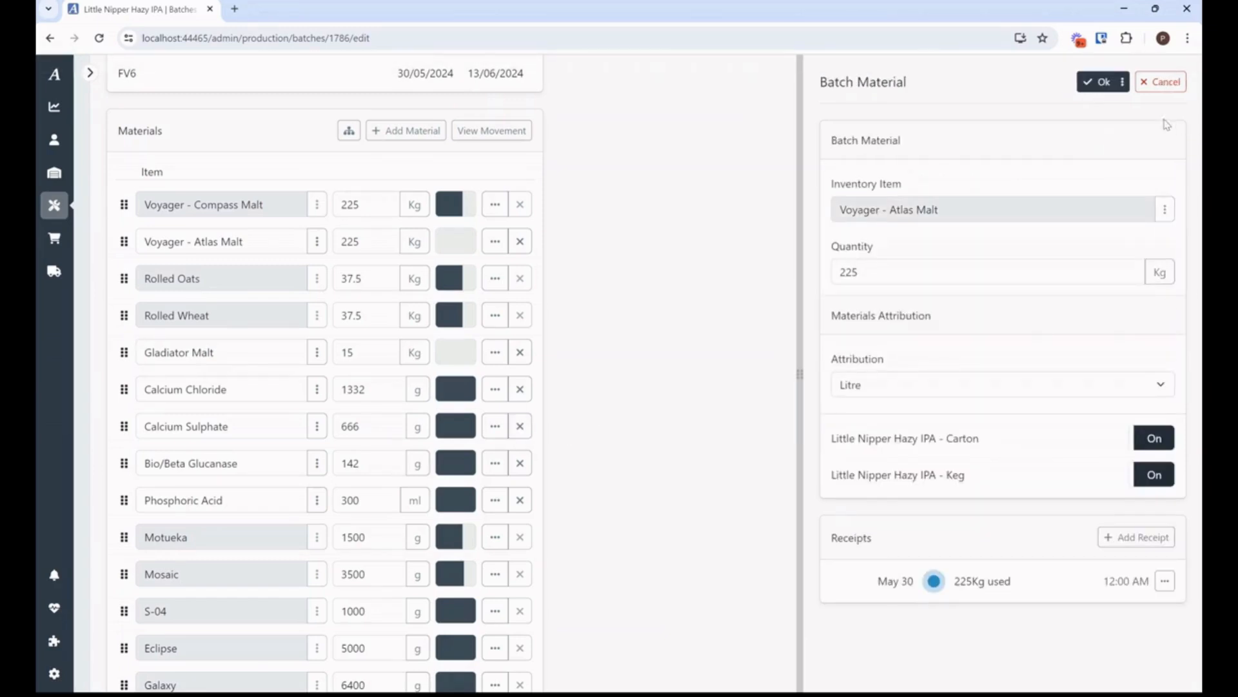
click(1094, 81)
- Set the Gladiator Malt quantity to 0 kg and save the batch
drag(600, 353, 536, 355)
text(0)
click(875, 418)
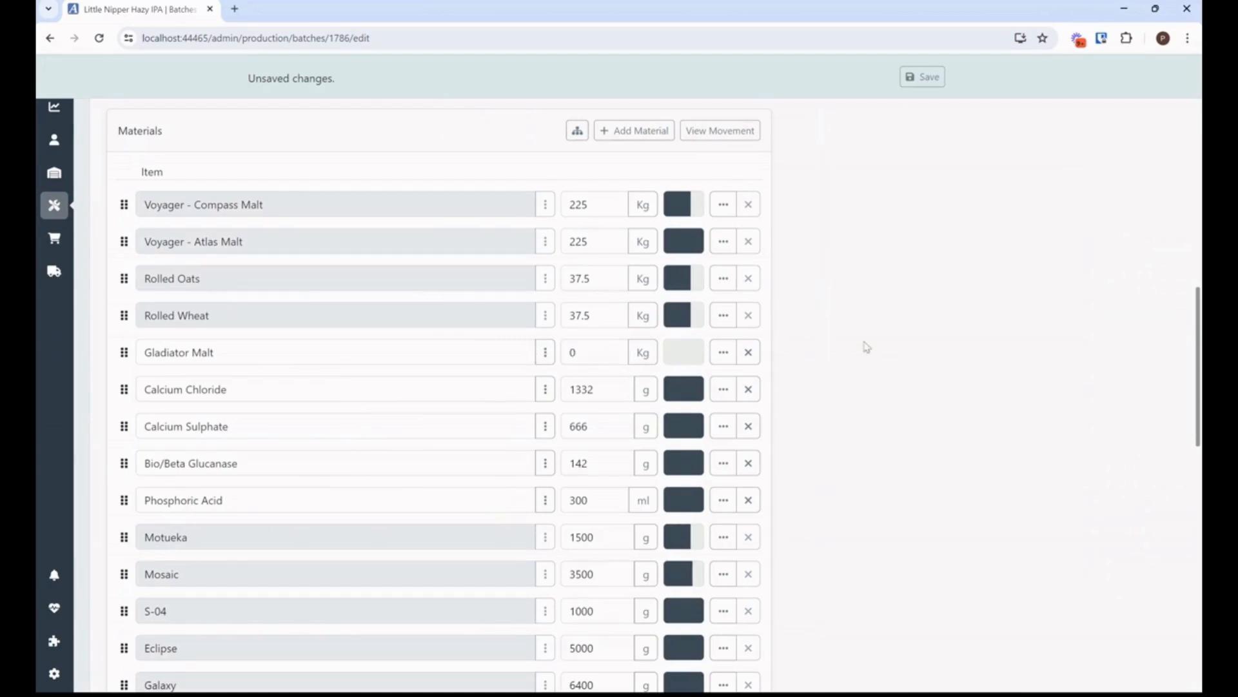
click(917, 82)
- Check the remaining packaging materials and the Package FV6 task, and try to save the batch with status Complete
scroll(892, 577, down, 8)
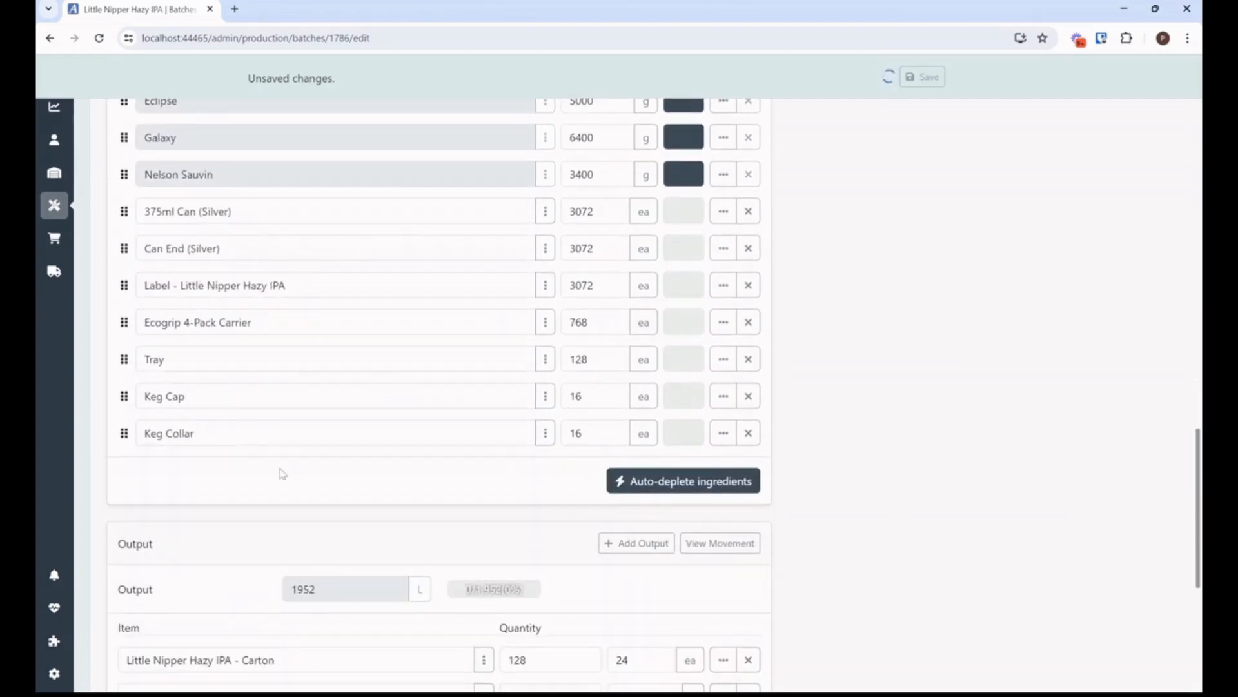
scroll(284, 477, up, 8)
scroll(289, 479, up, 7)
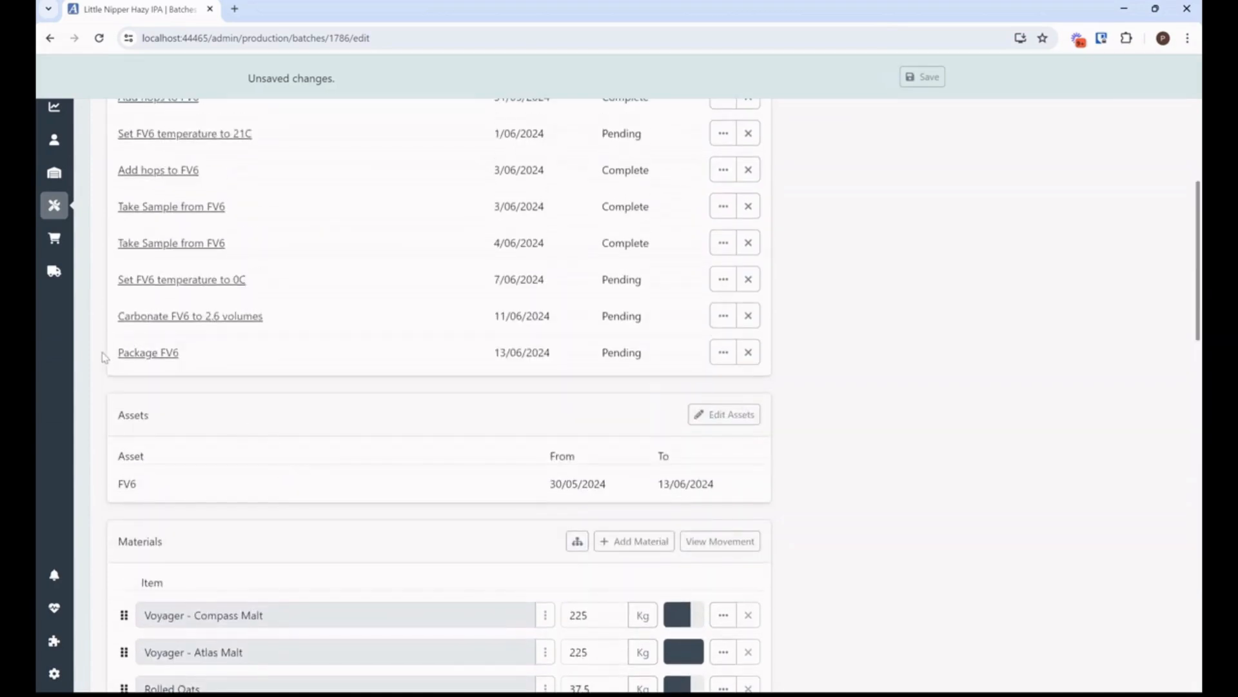
drag(105, 354, 641, 355)
click(641, 354)
scroll(659, 411, up, 4)
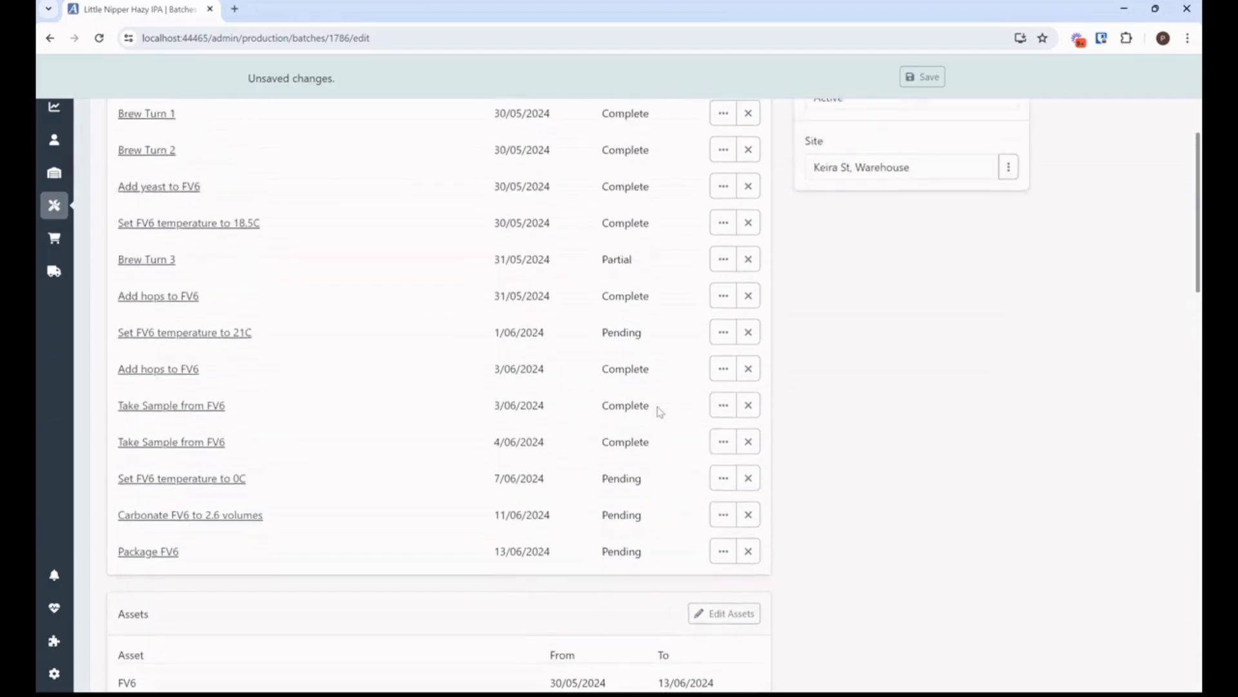
scroll(651, 461, up, 4)
click(851, 381)
click(853, 442)
click(866, 532)
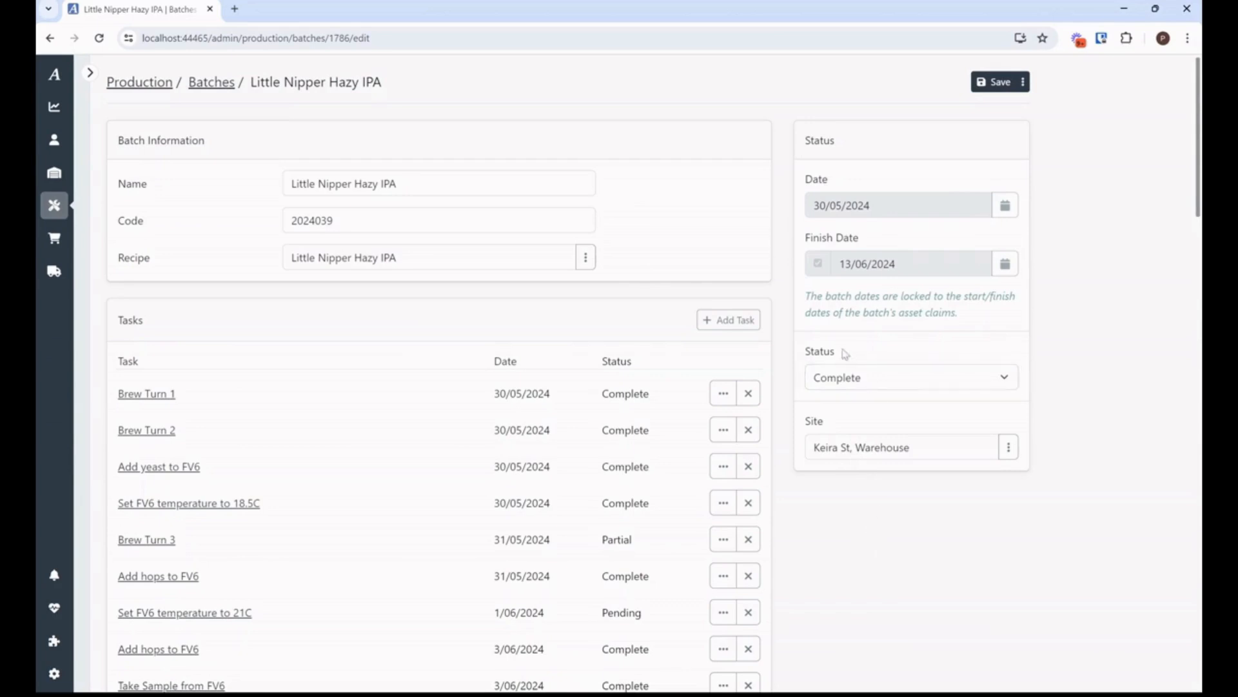
click(993, 85)
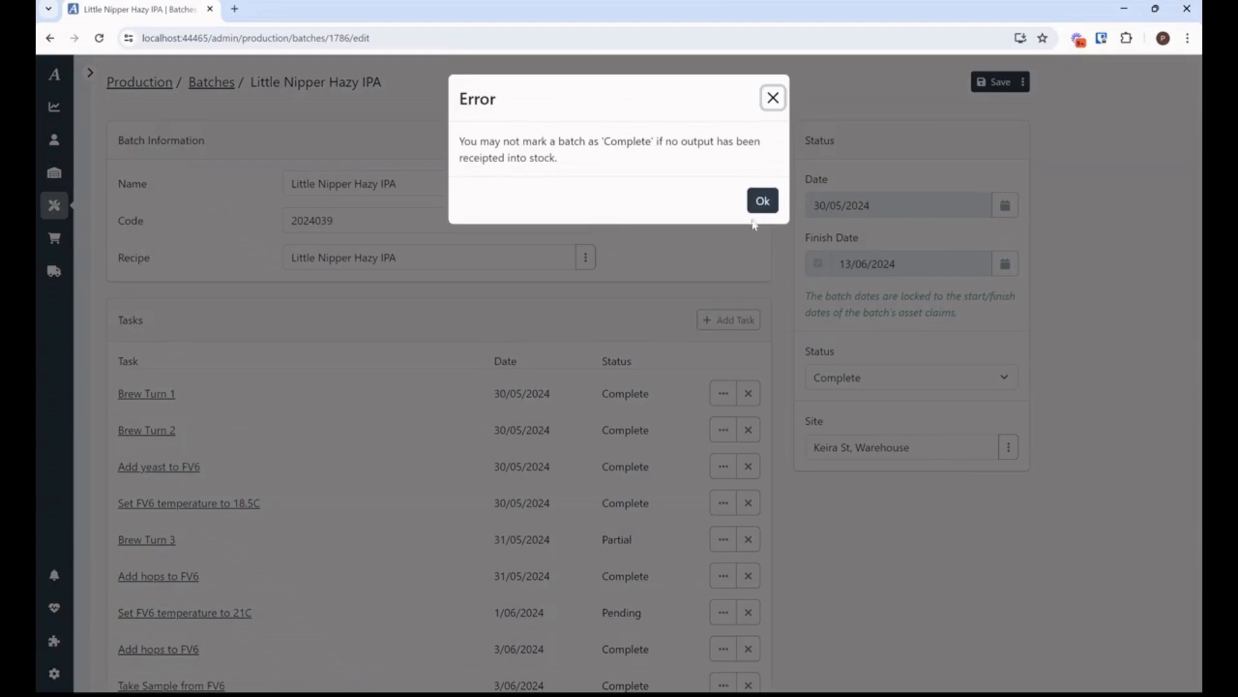
click(773, 97)
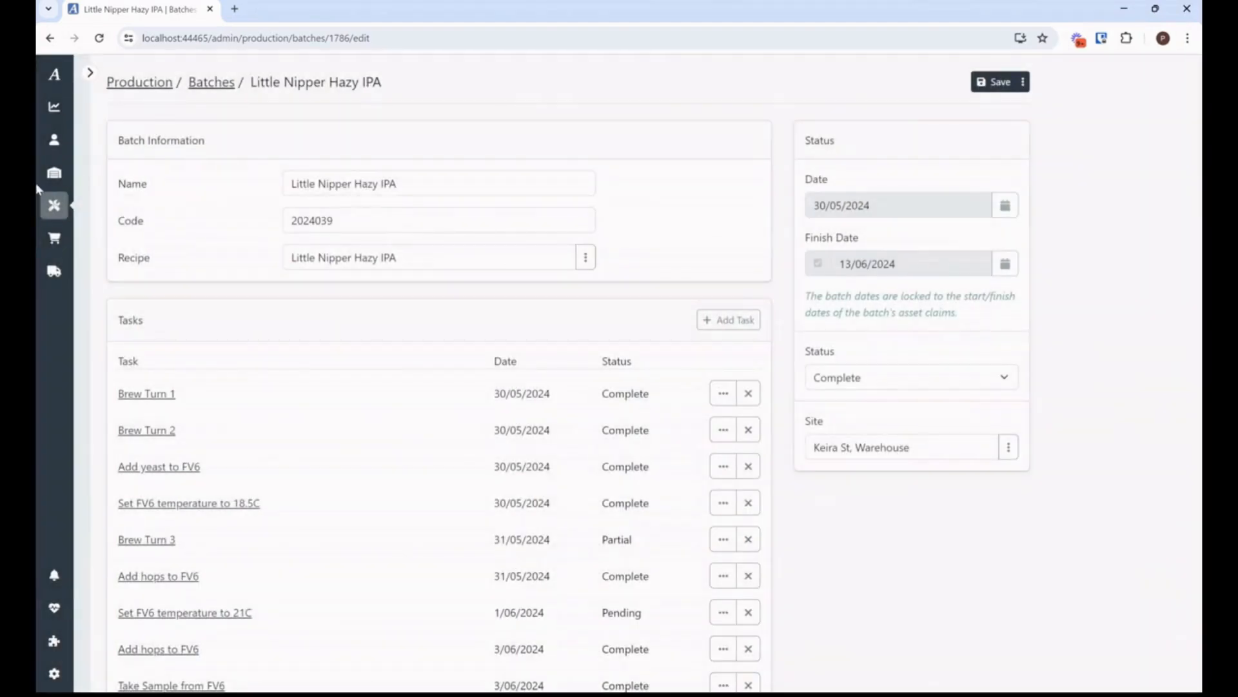
- Open the list of all inventory movements, discarding the unsaved batch changes
click(55, 172)
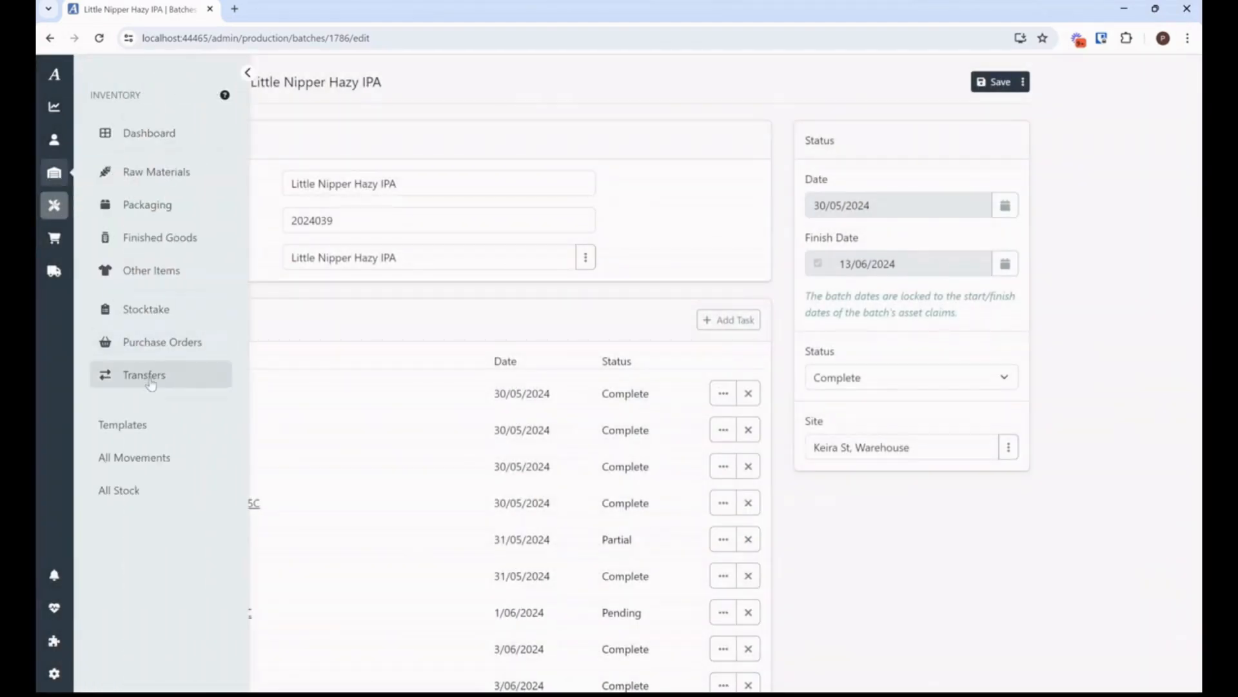
click(146, 459)
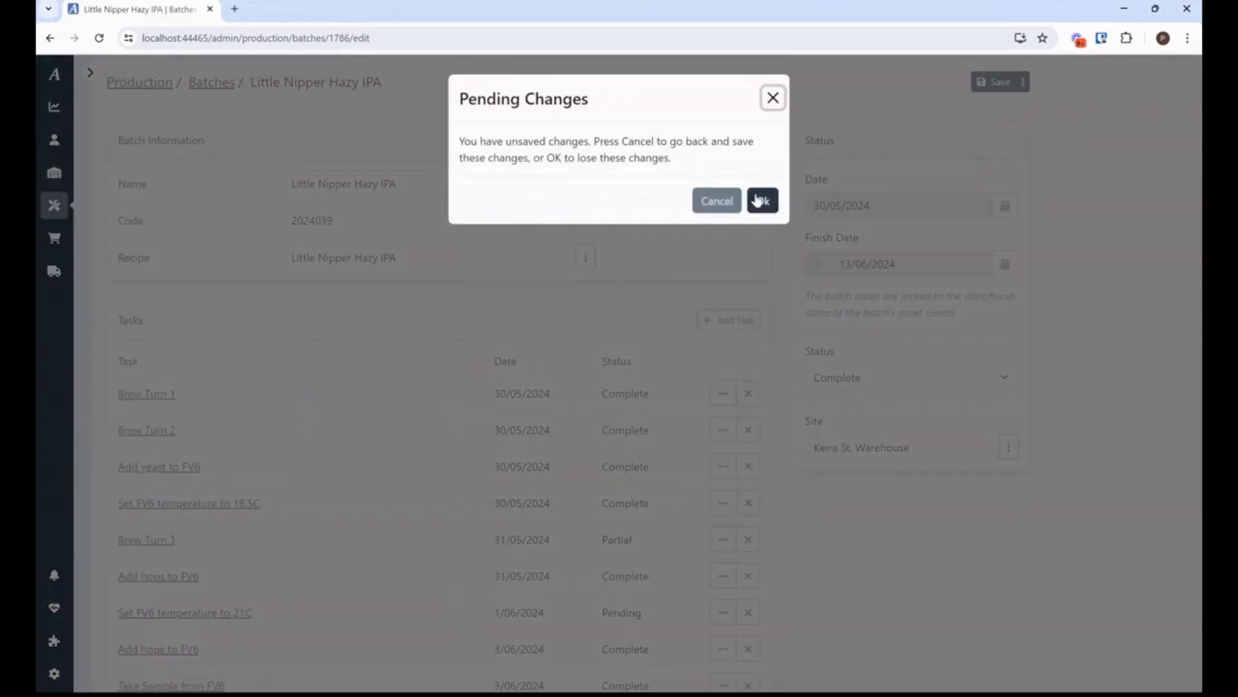
click(758, 200)
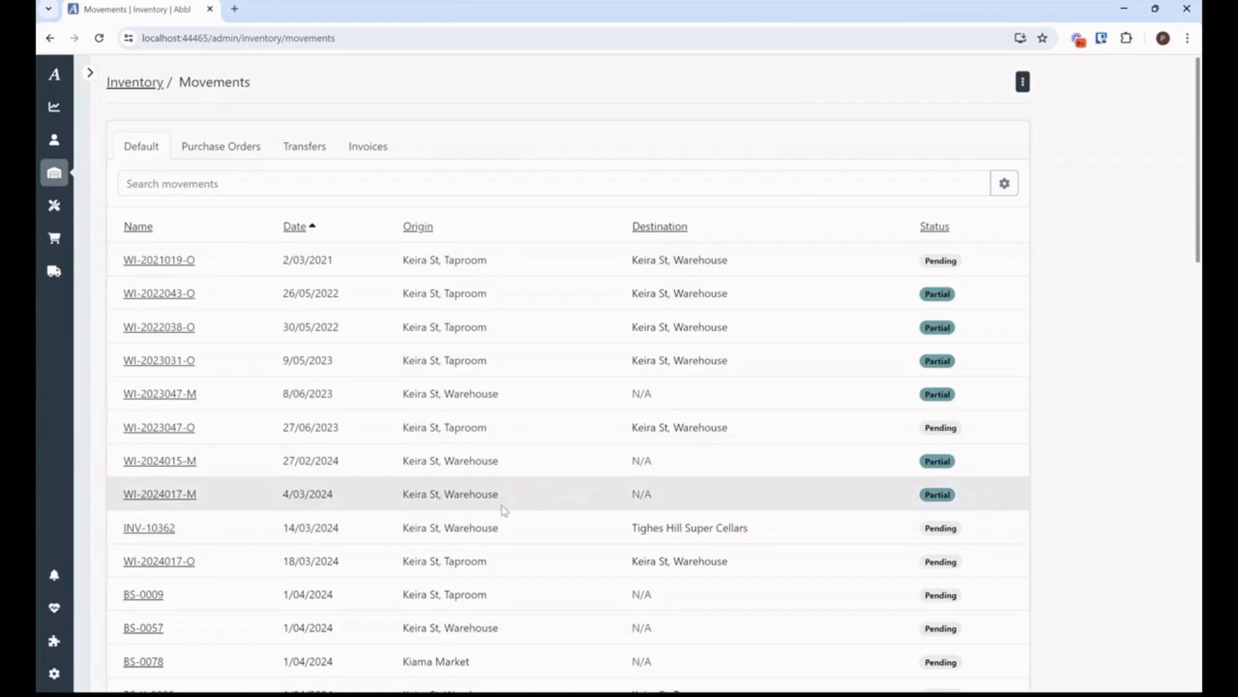
- Set the pending 14/03/2024 movement to Tighes Hill Super Cellars to Complete, save it, and return to the movements list
scroll(427, 483, down, 1)
drag(278, 465, 1010, 472)
click(1010, 471)
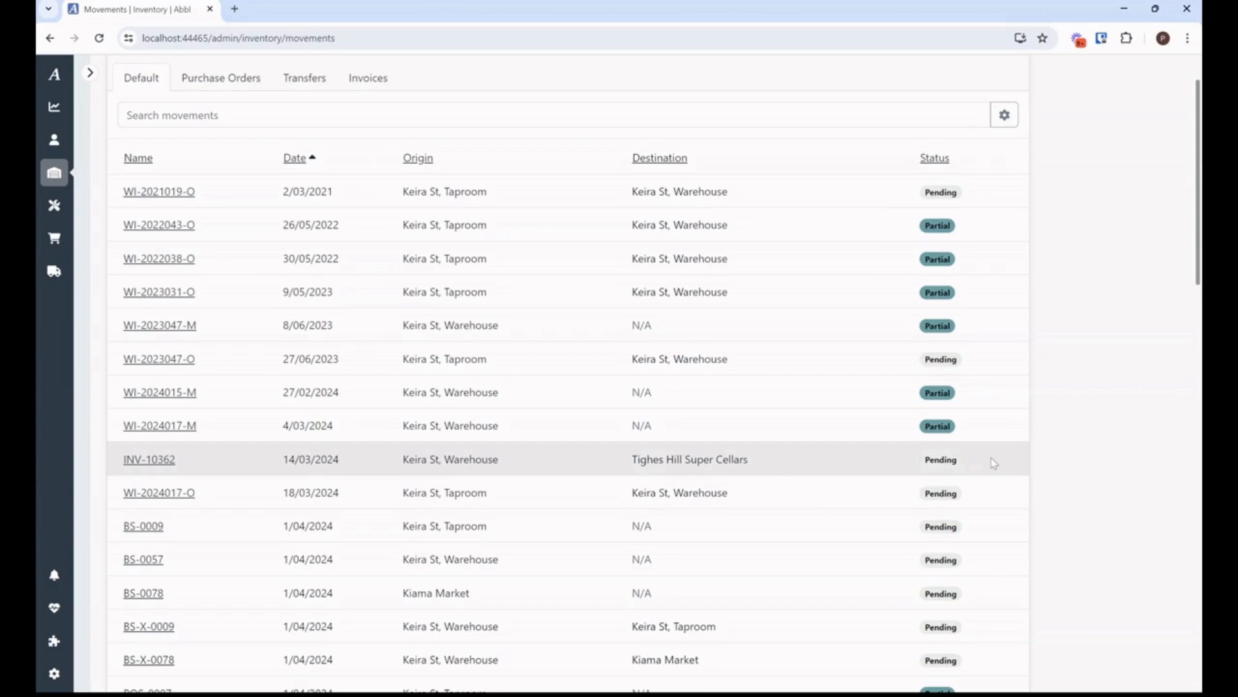
click(152, 462)
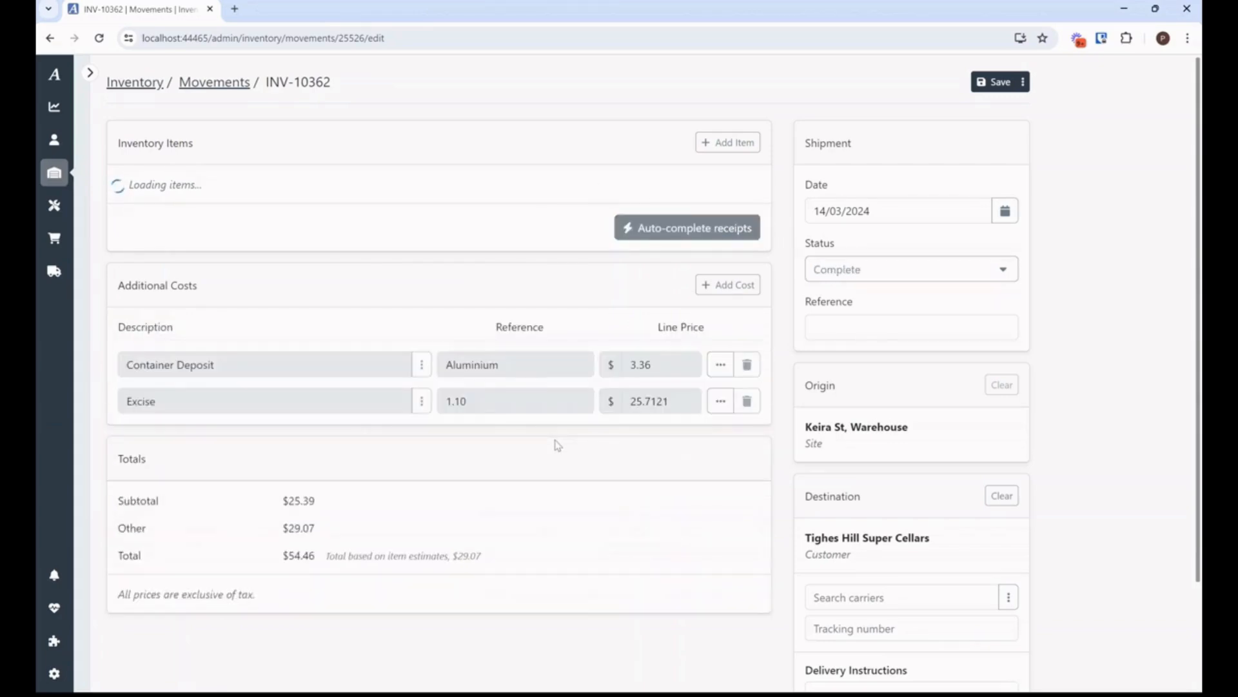
click(50, 37)
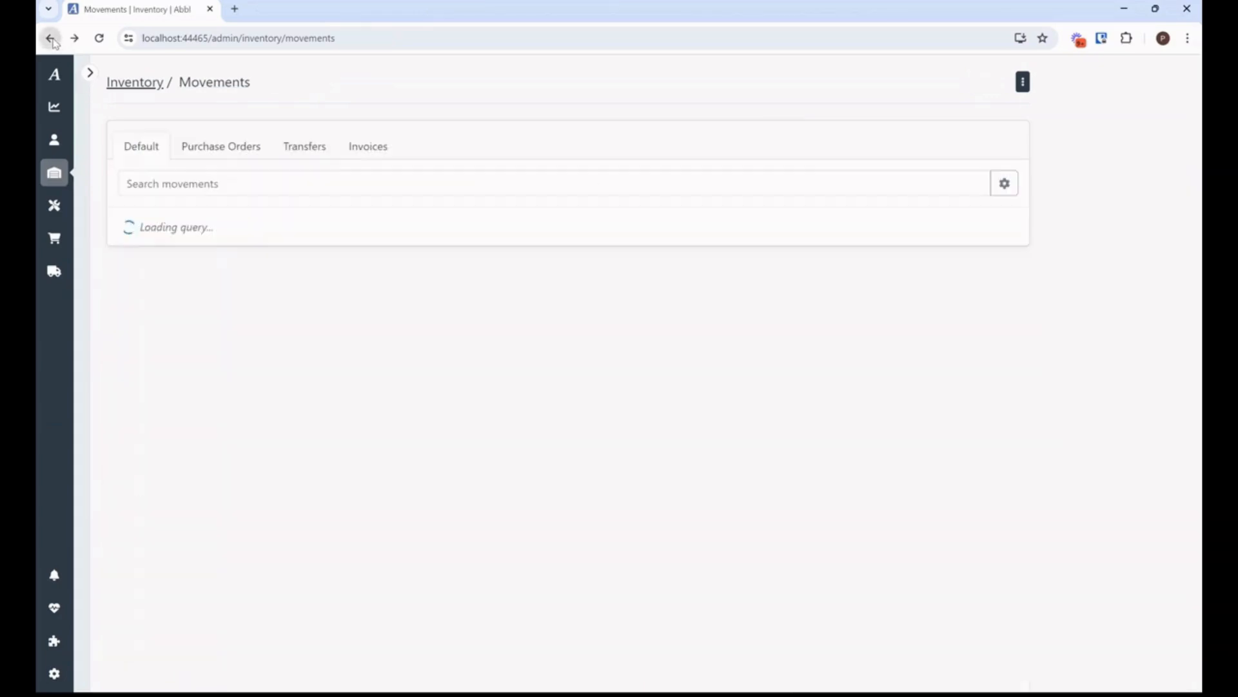
- Set the status of the POS-0145 movement from Keira St, Warehouse to Complete, save it, and return to the movements list
scroll(433, 488, down, 2)
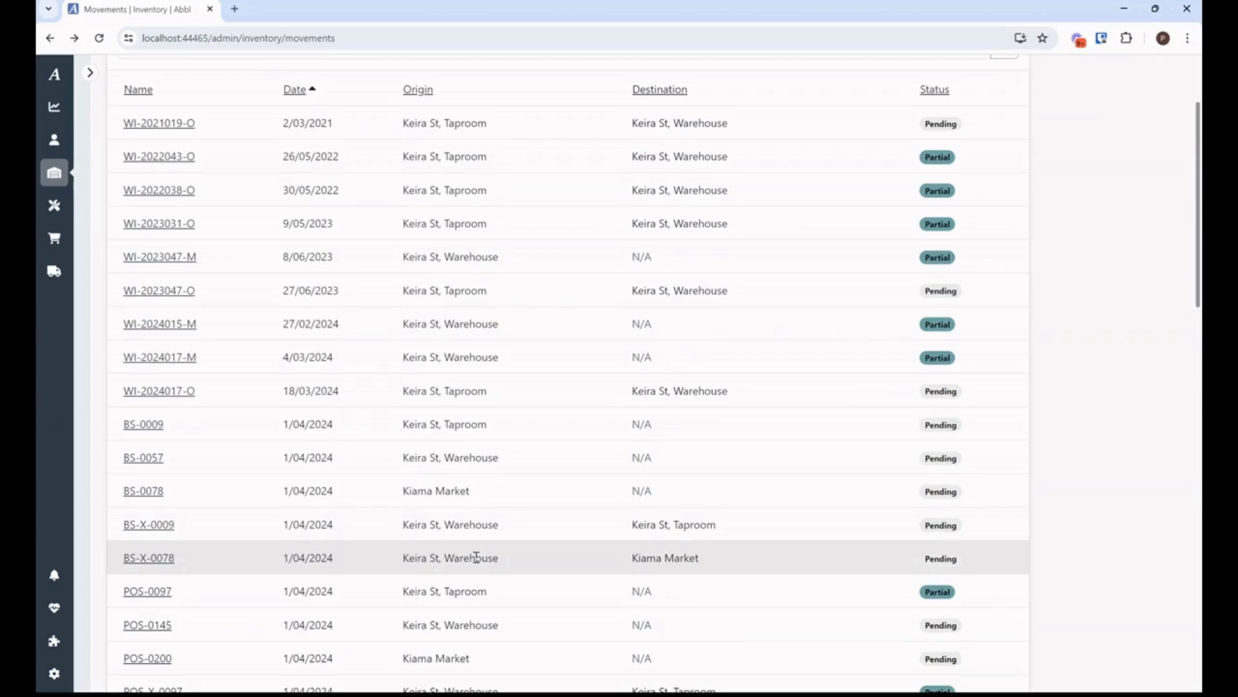
scroll(476, 557, down, 2)
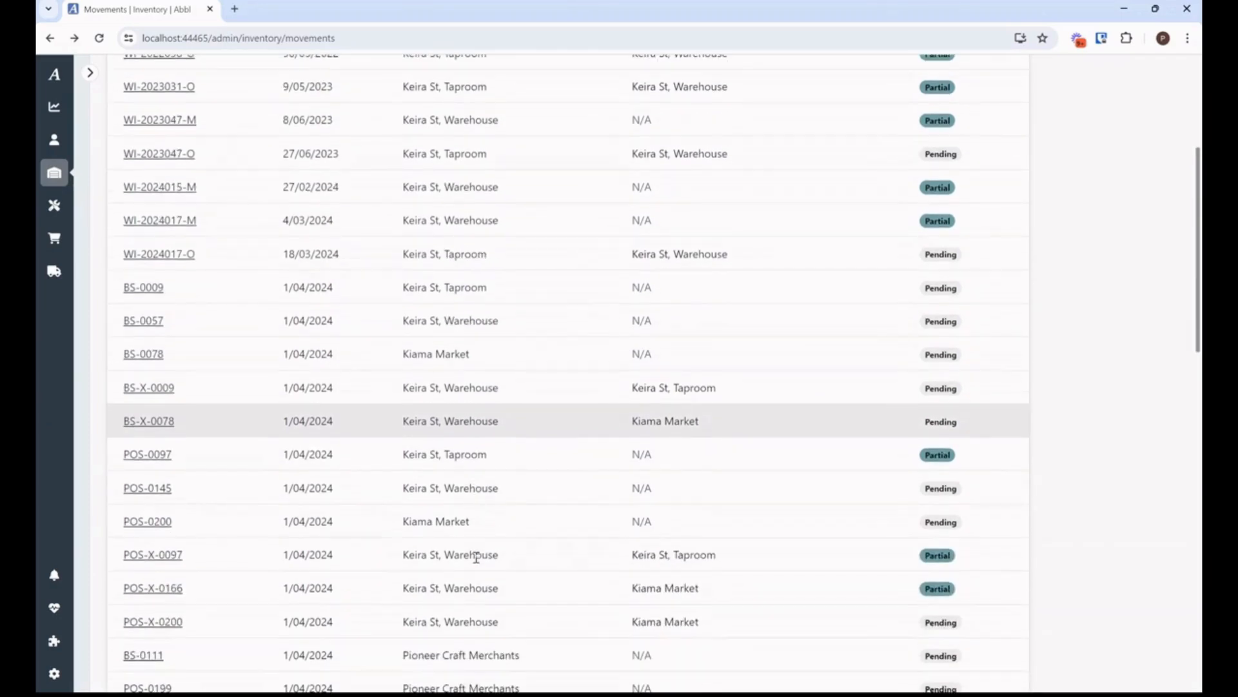
click(55, 174)
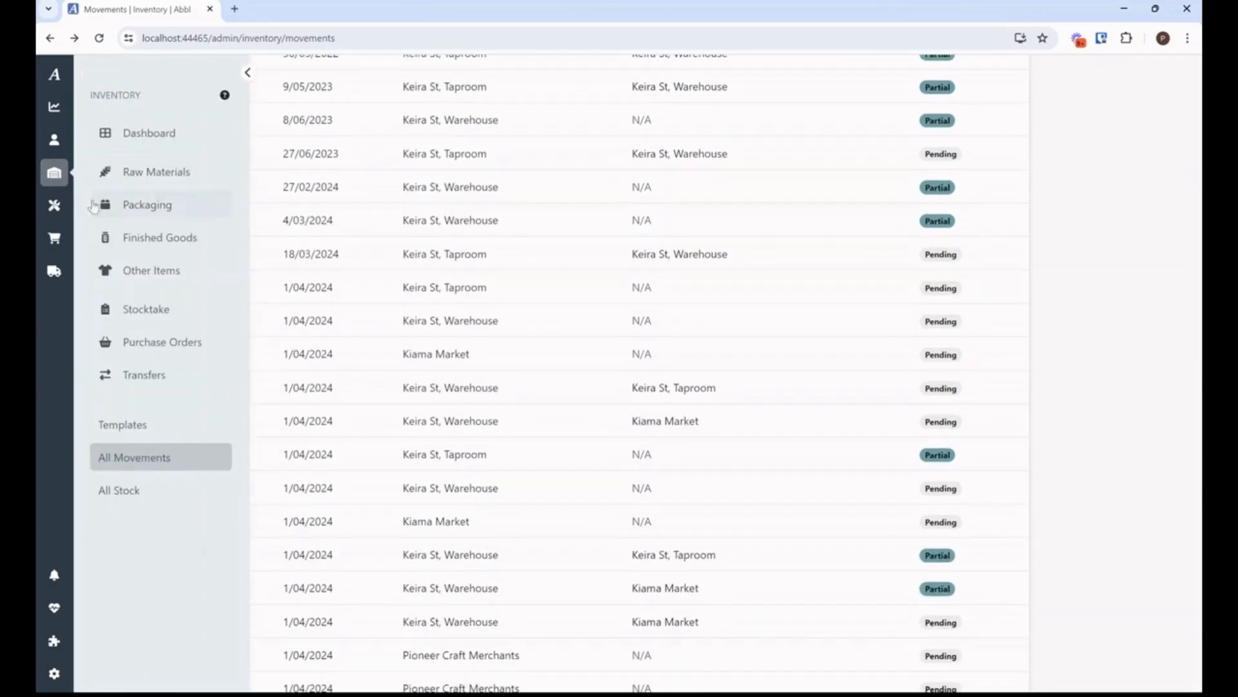
click(131, 470)
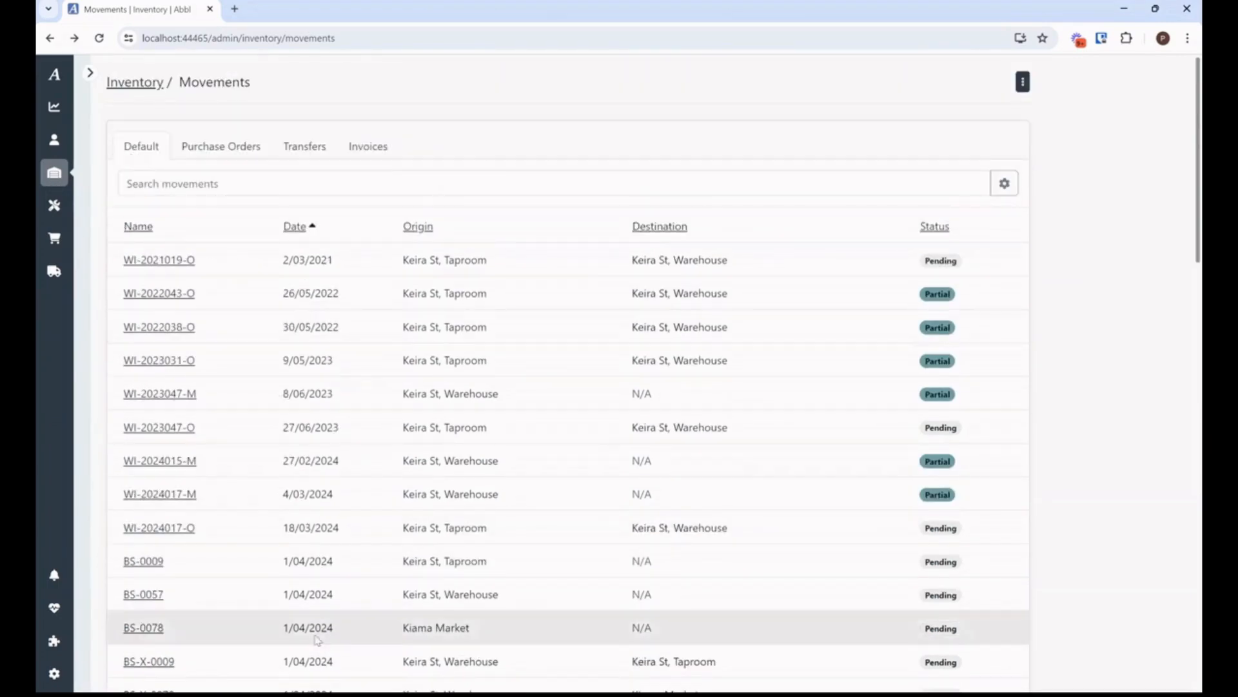
scroll(299, 594, down, 5)
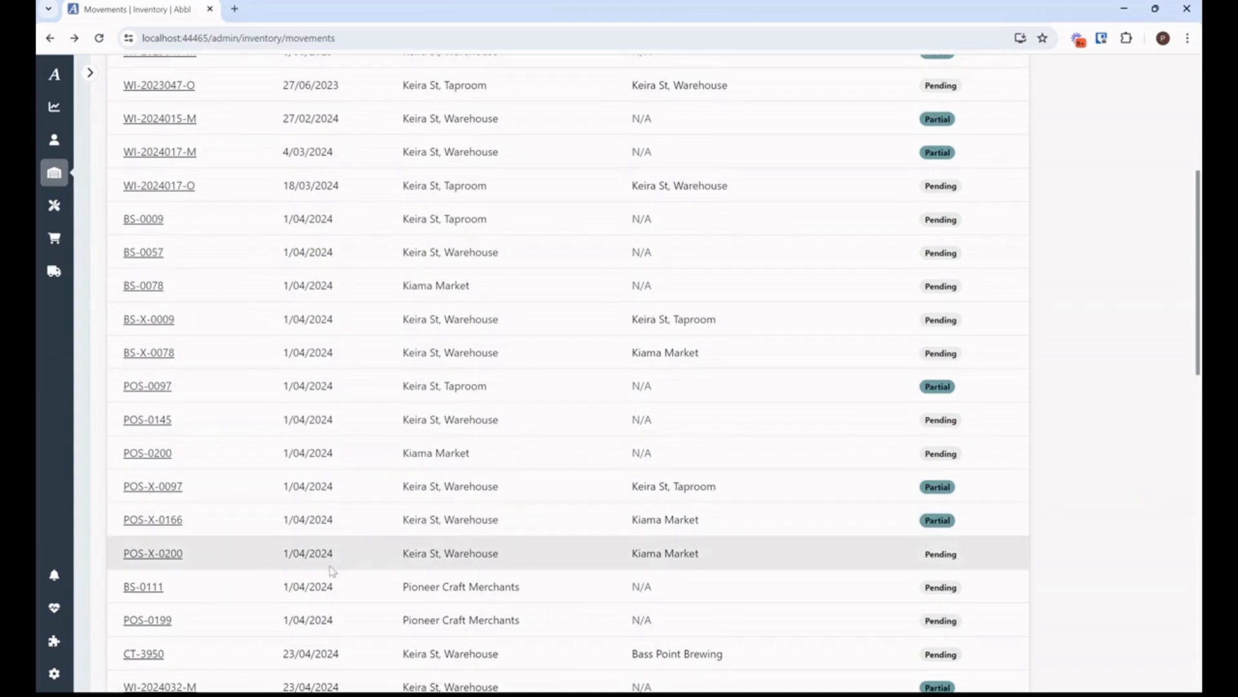
click(139, 423)
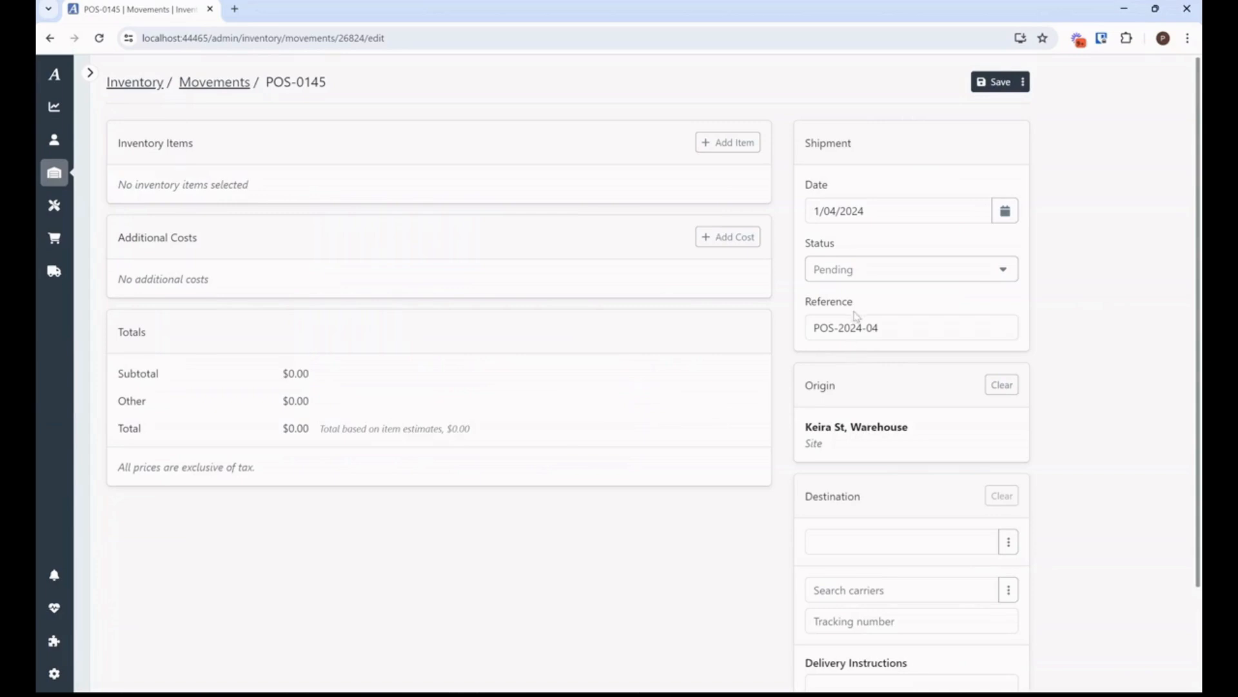
click(840, 281)
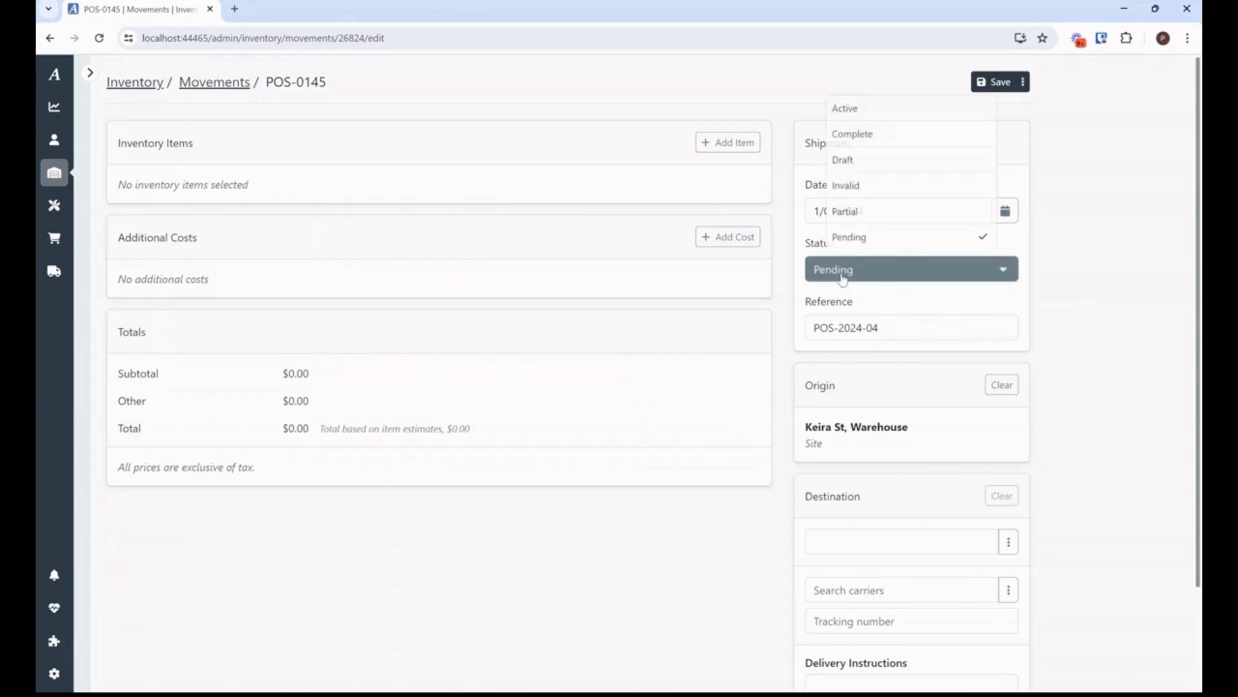
click(868, 136)
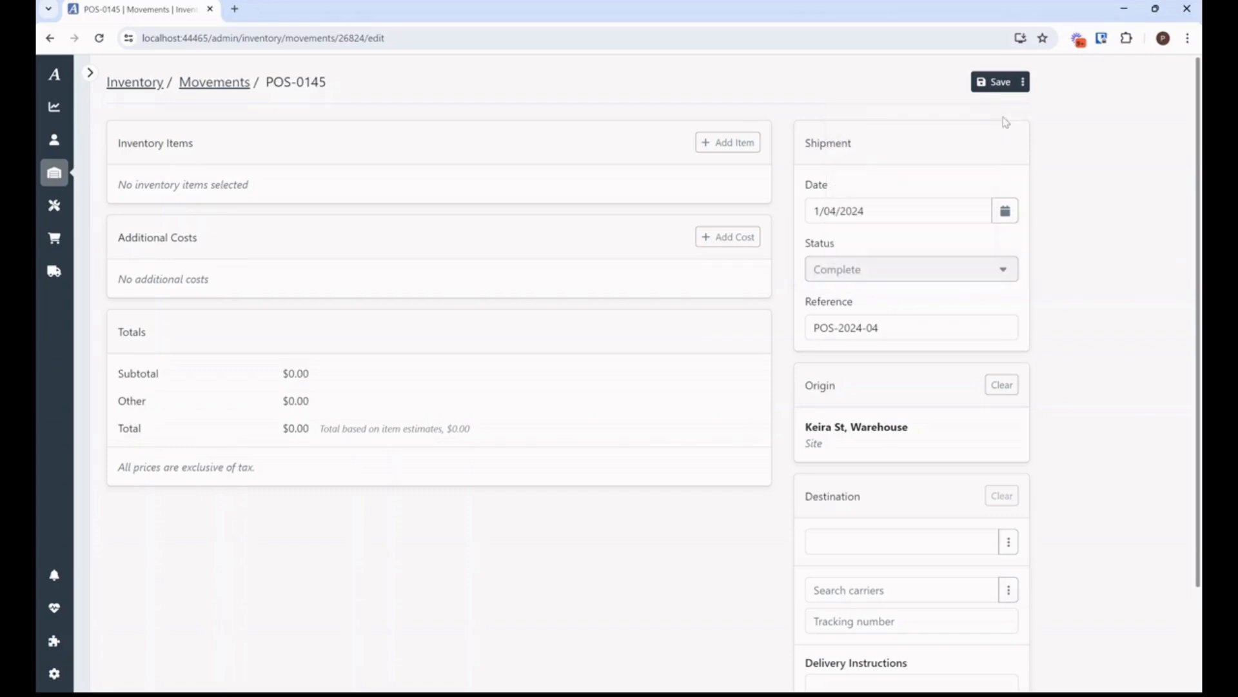
click(983, 82)
click(762, 201)
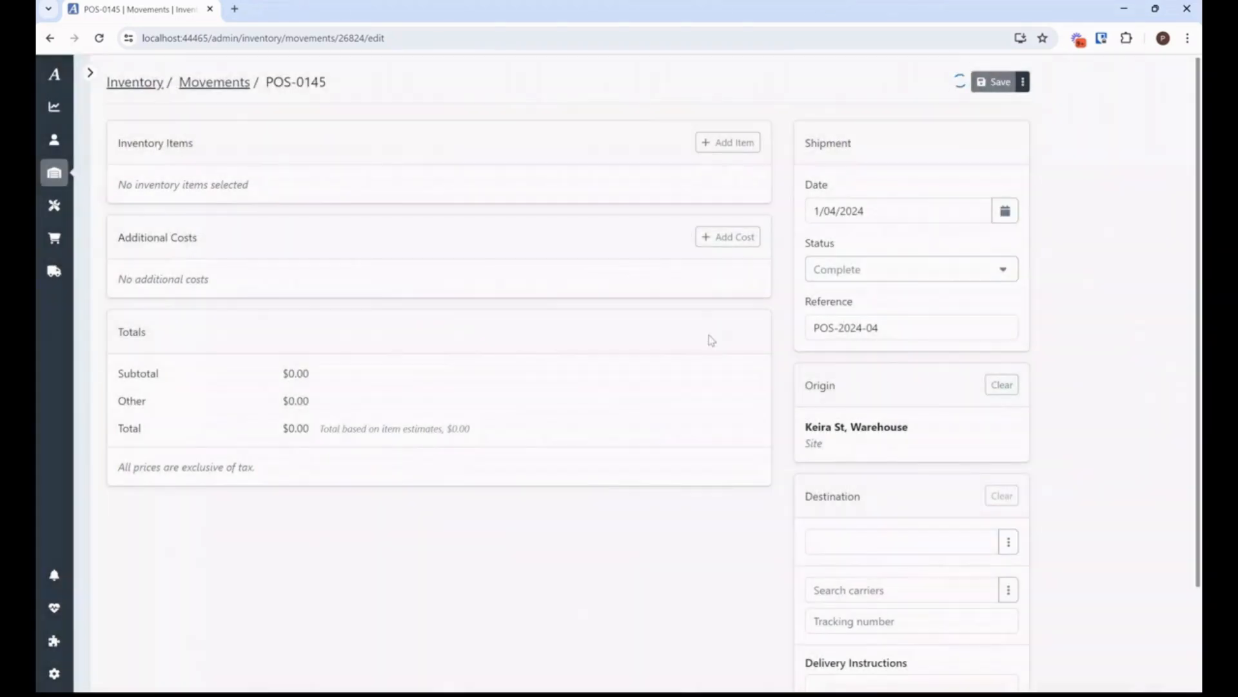
click(50, 38)
scroll(377, 539, down, 3)
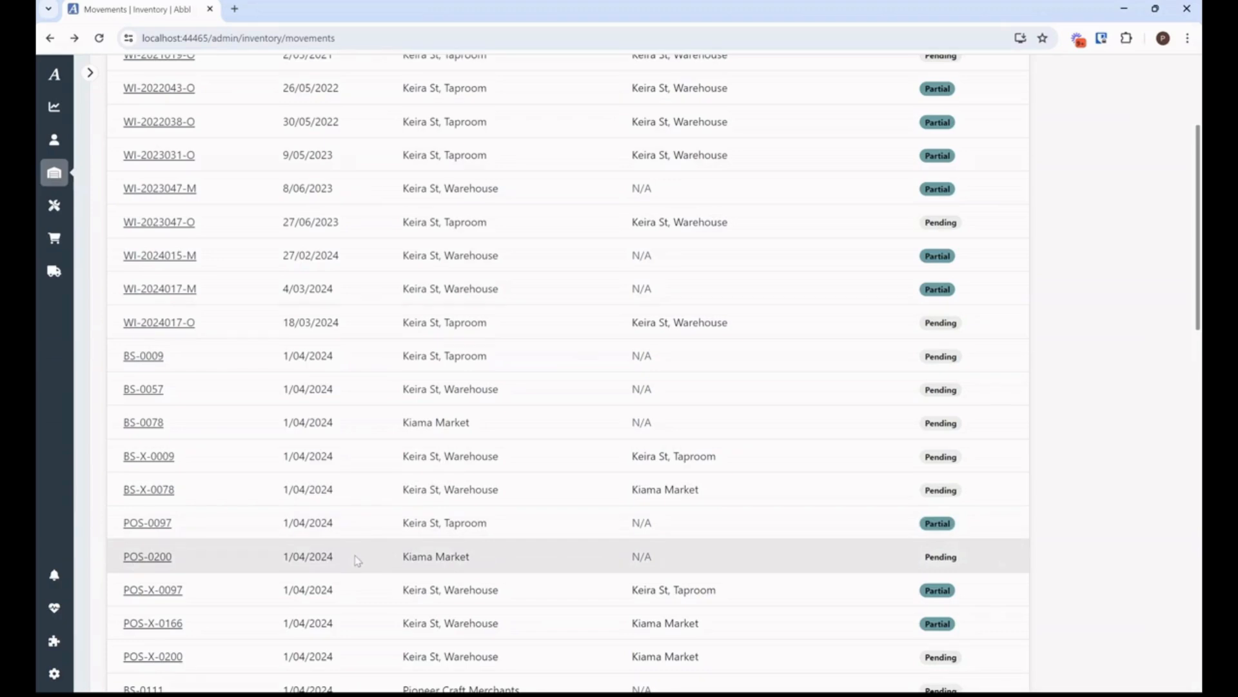
scroll(358, 560, down, 1)
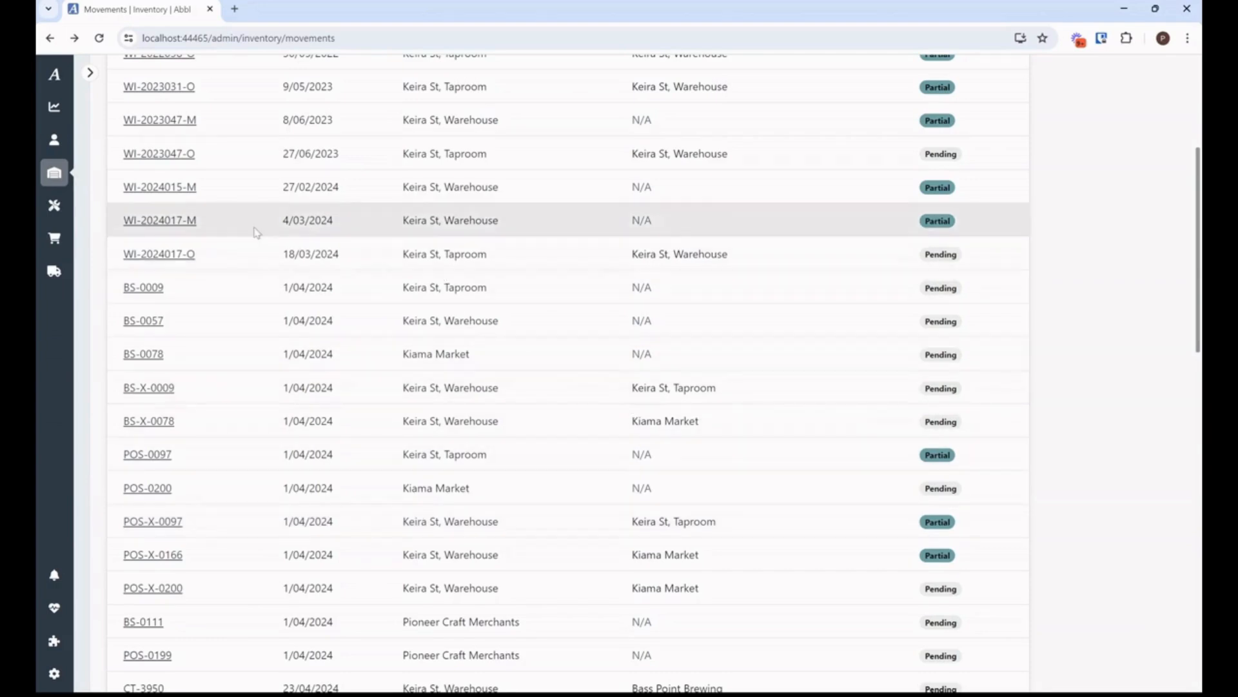
- Start a stocktake for the Keira St, Warehouse site dated 18/06/2024
click(54, 173)
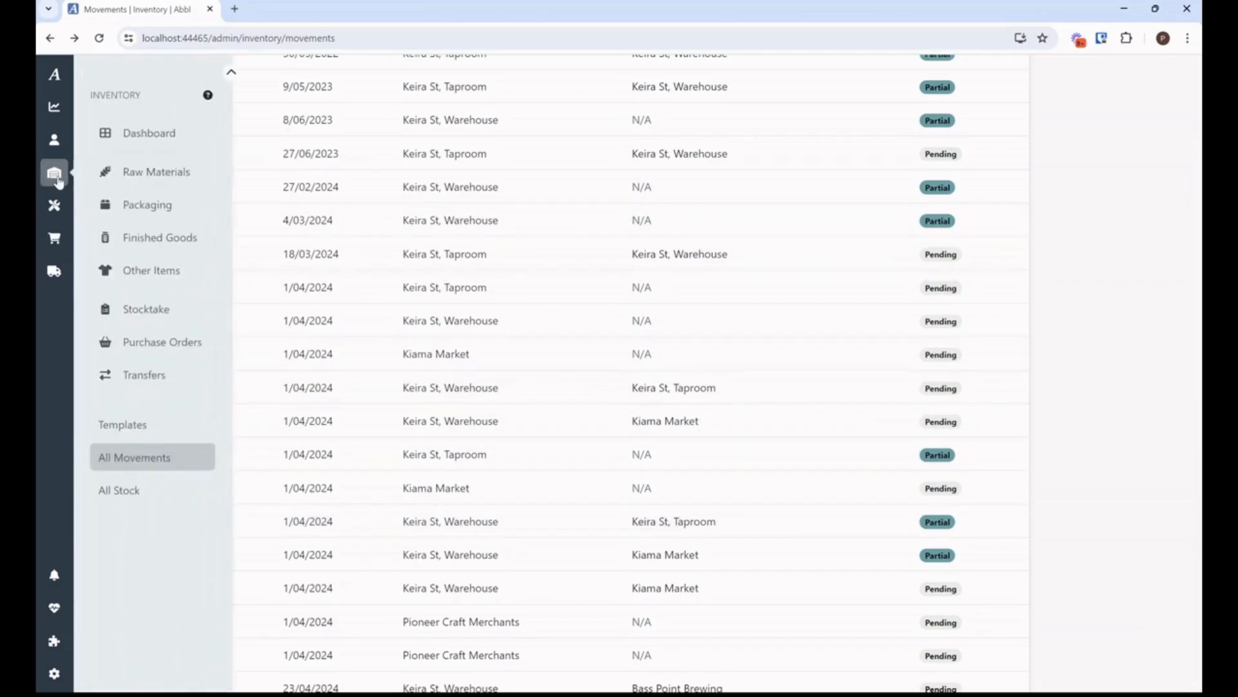
click(152, 319)
click(1165, 272)
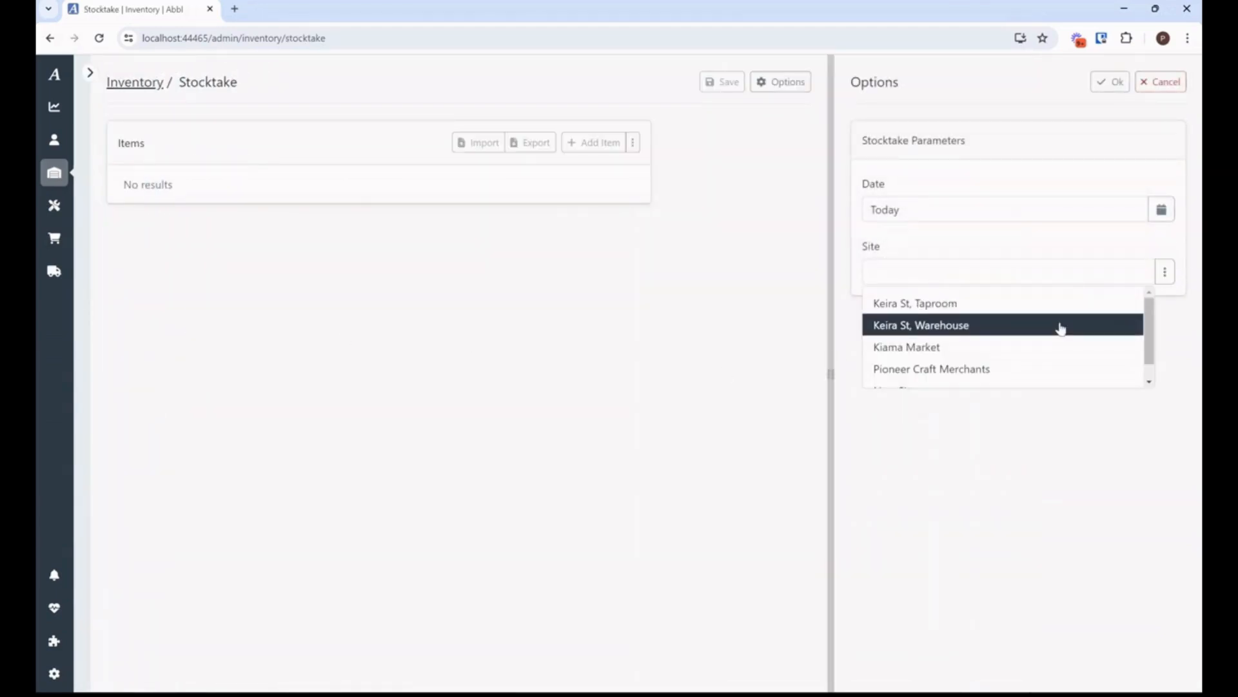
click(1061, 327)
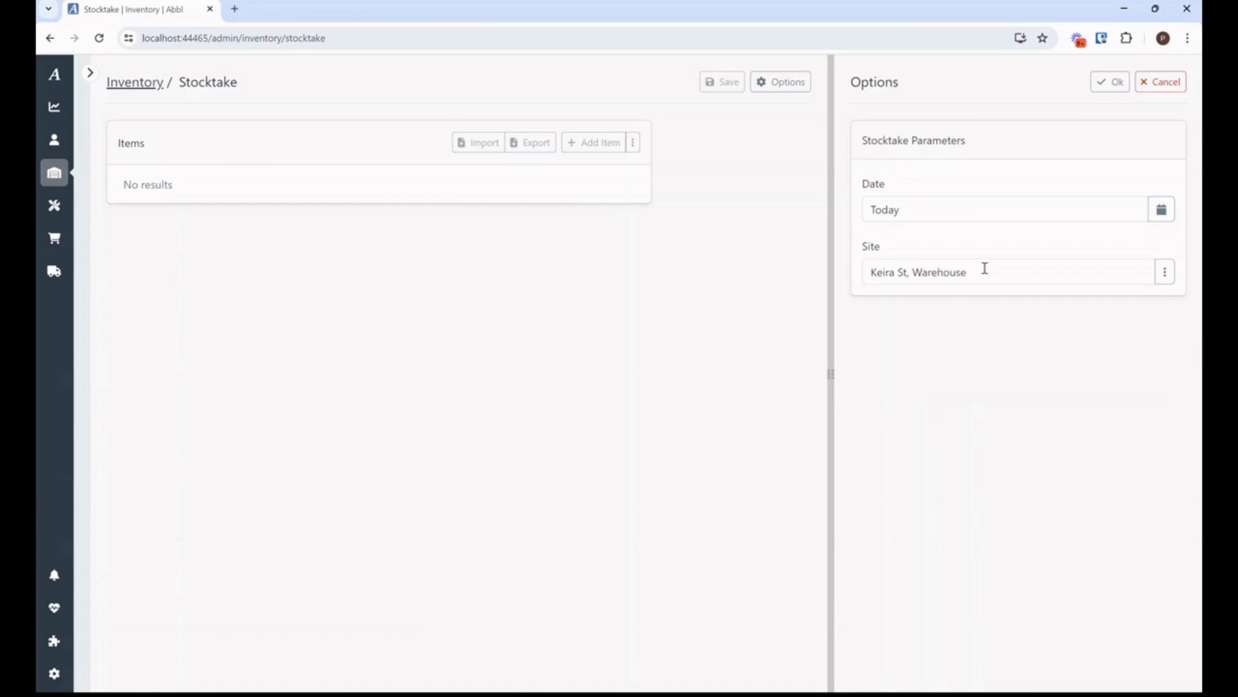
click(1161, 209)
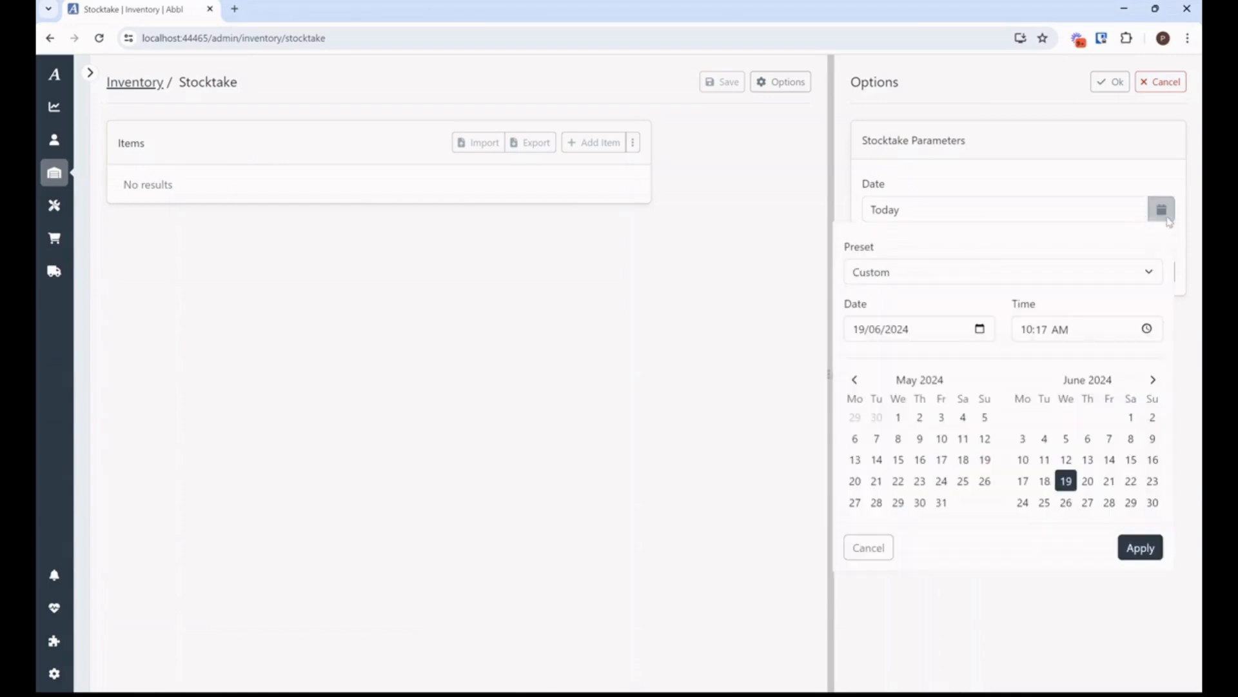
click(1045, 481)
click(1140, 547)
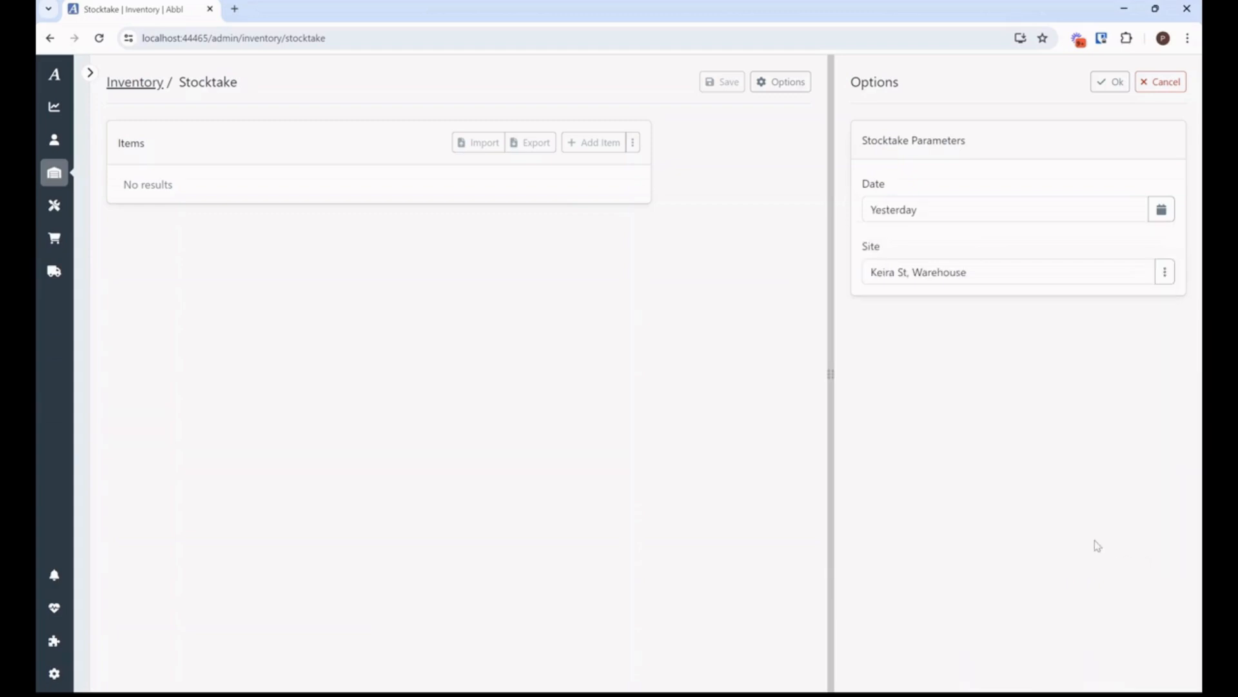
click(1107, 83)
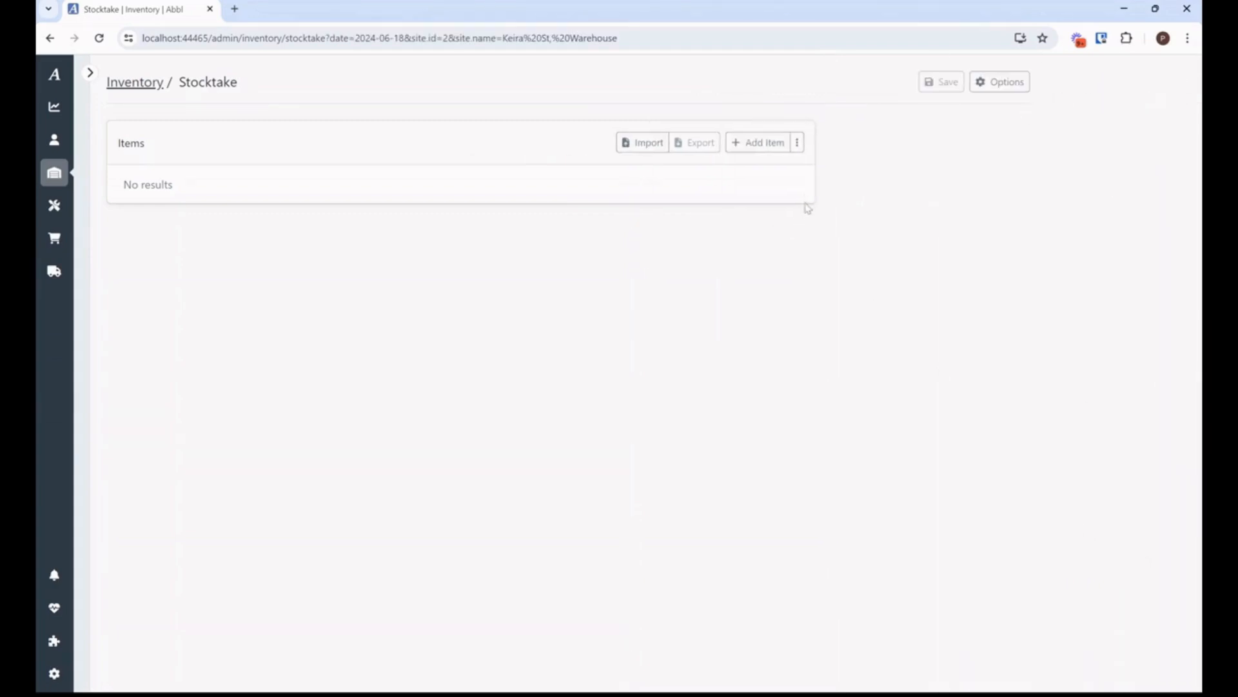
- Add the site's stock items to the stocktake in bulk, and check the outstanding movements of 375ml Can (Silver)
click(797, 142)
click(825, 216)
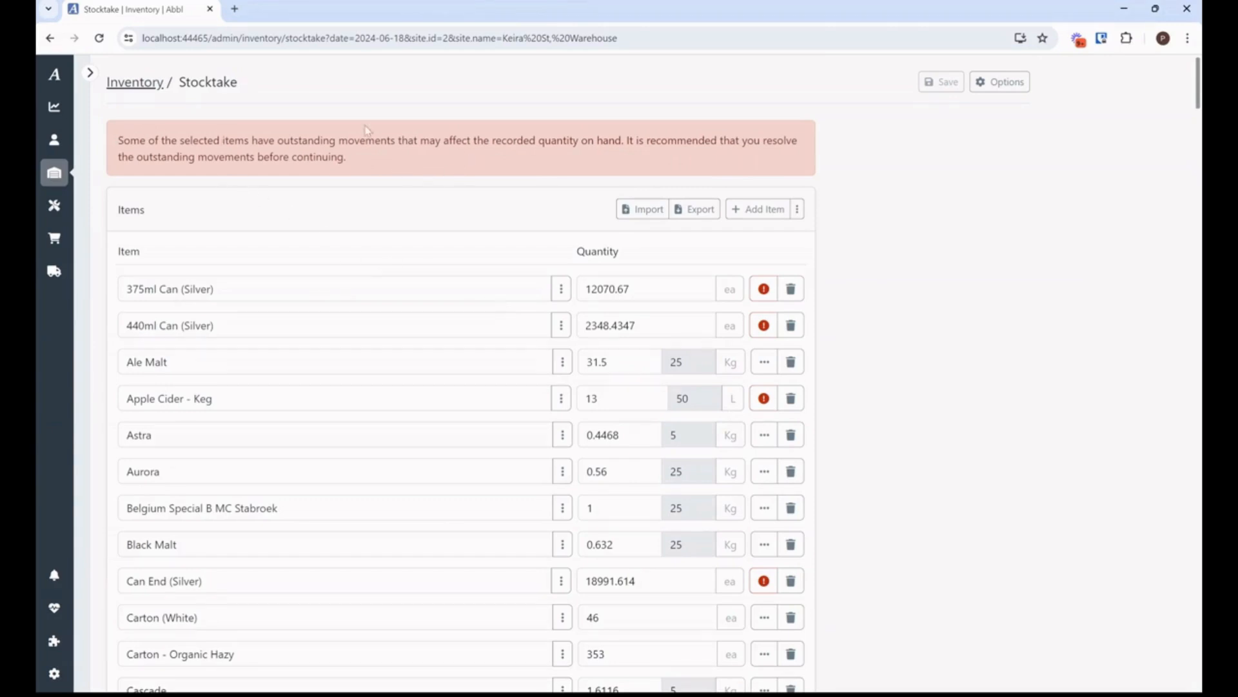
click(764, 290)
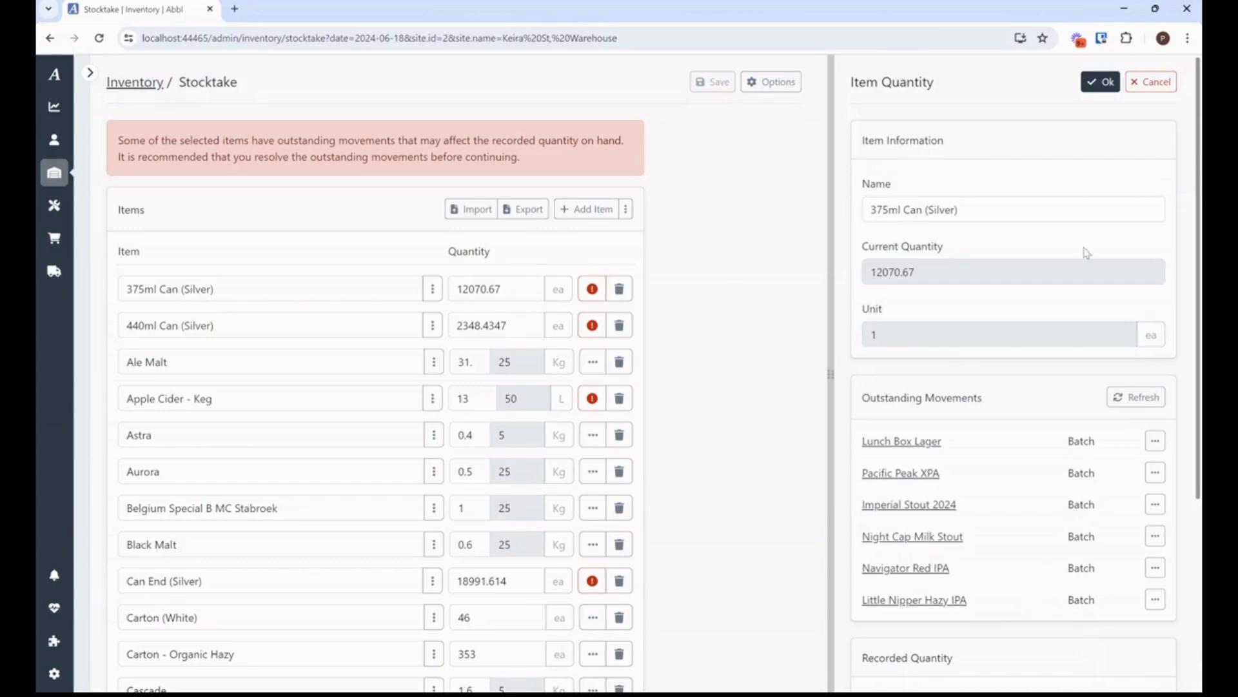
click(1151, 84)
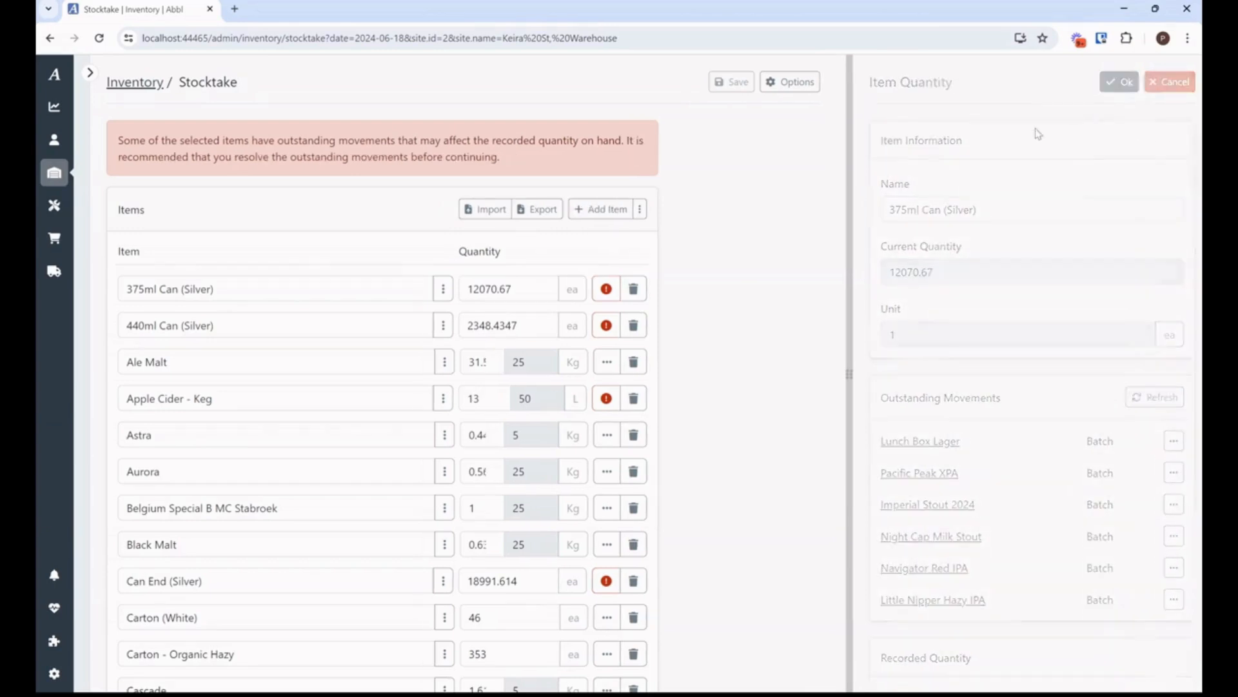
- Set the Ale Malt stocktake quantity to 25 units of 25 kg
scroll(588, 398, down, 3)
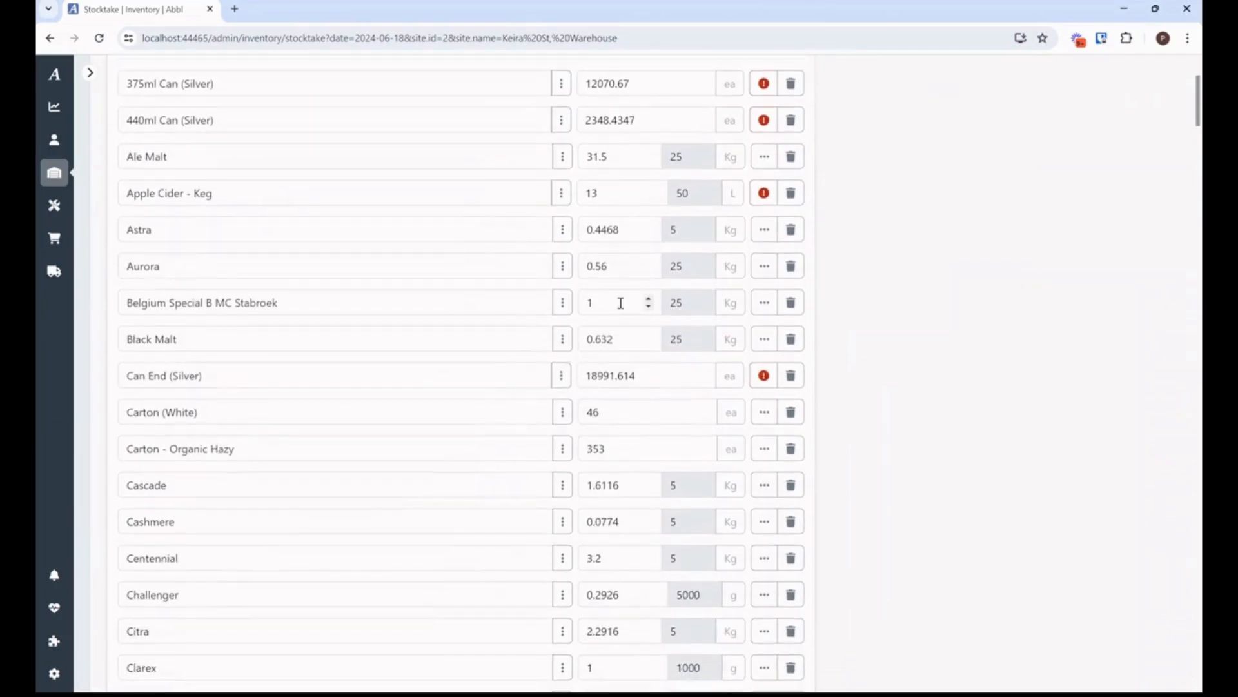
scroll(608, 320, up, 2)
drag(588, 292, 608, 290)
text(25)
click(967, 350)
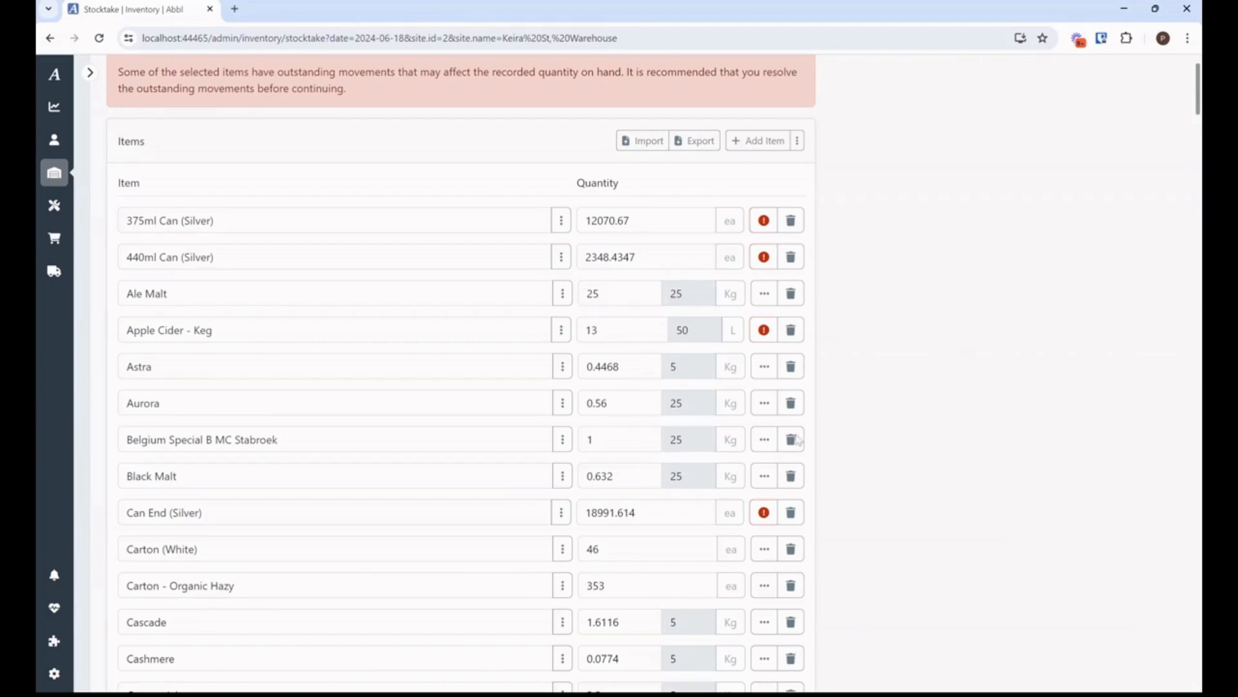
- Set Ale Malt's recorded quantity to 500 kg in its item quantity details
click(764, 293)
scroll(976, 550, down, 2)
double_click(892, 501)
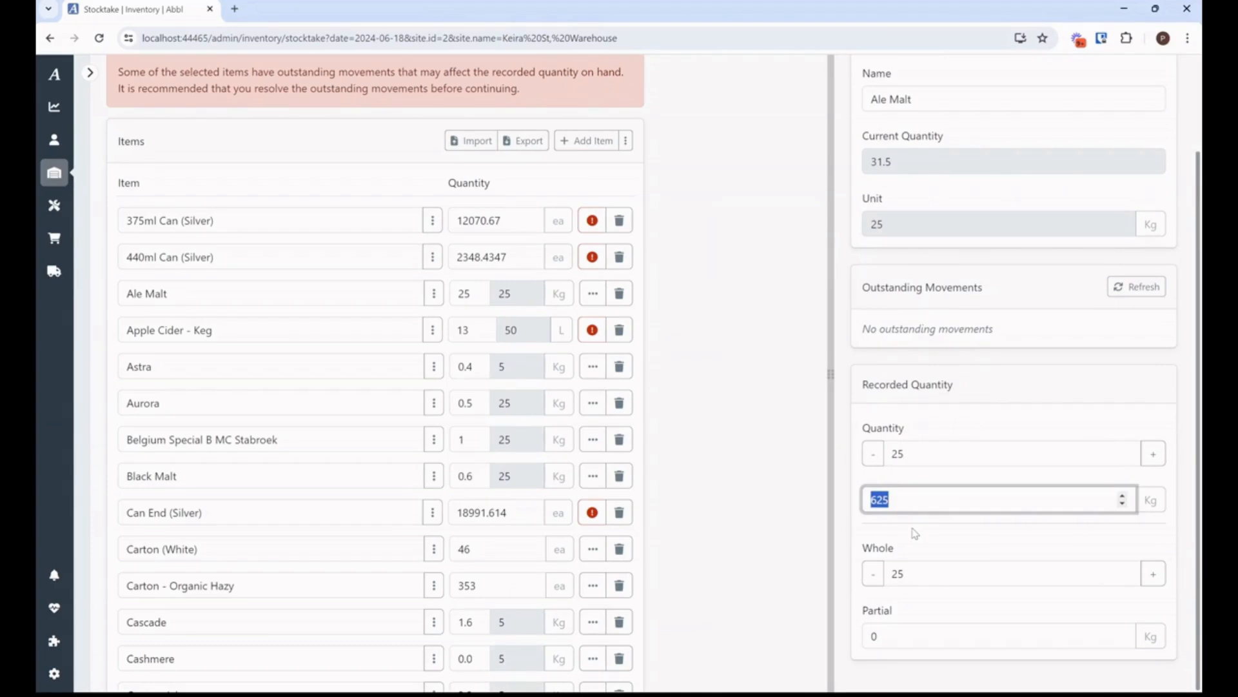
text(500)
scroll(956, 541, up, 2)
click(1101, 81)
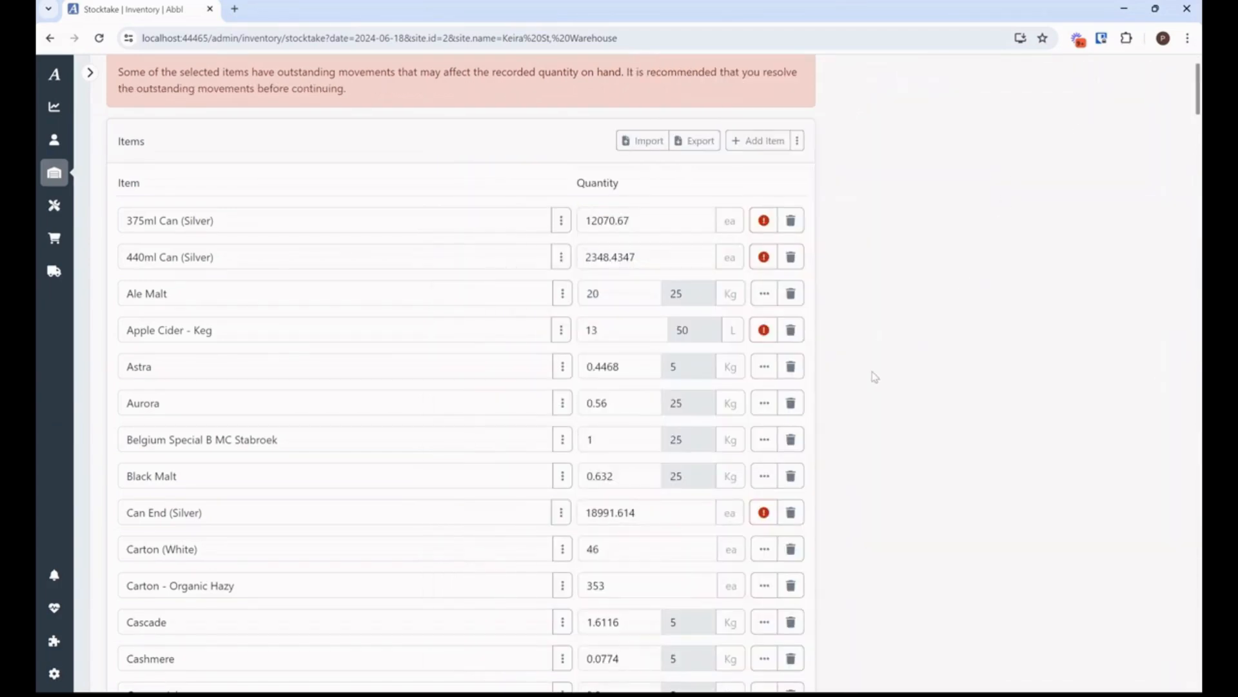
- Save the stocktake adjustments with Stock Adjustment as the reason, and close the adjustments
scroll(875, 376, up, 1)
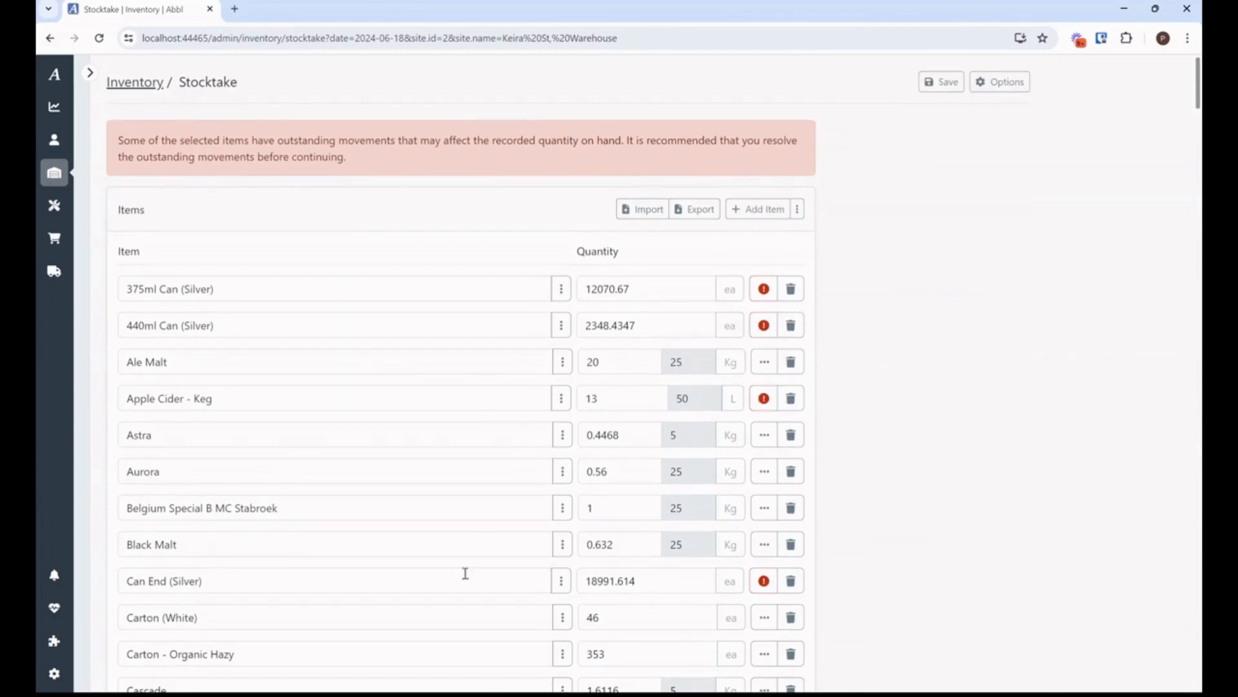
click(943, 83)
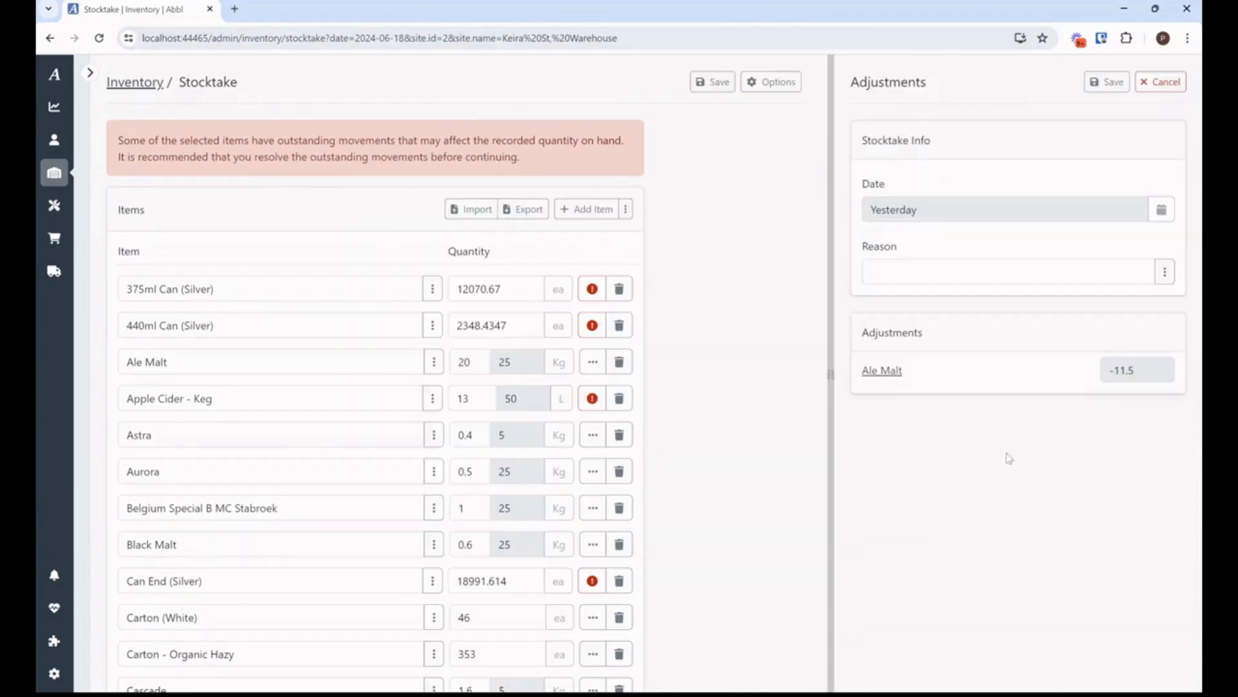
click(1165, 272)
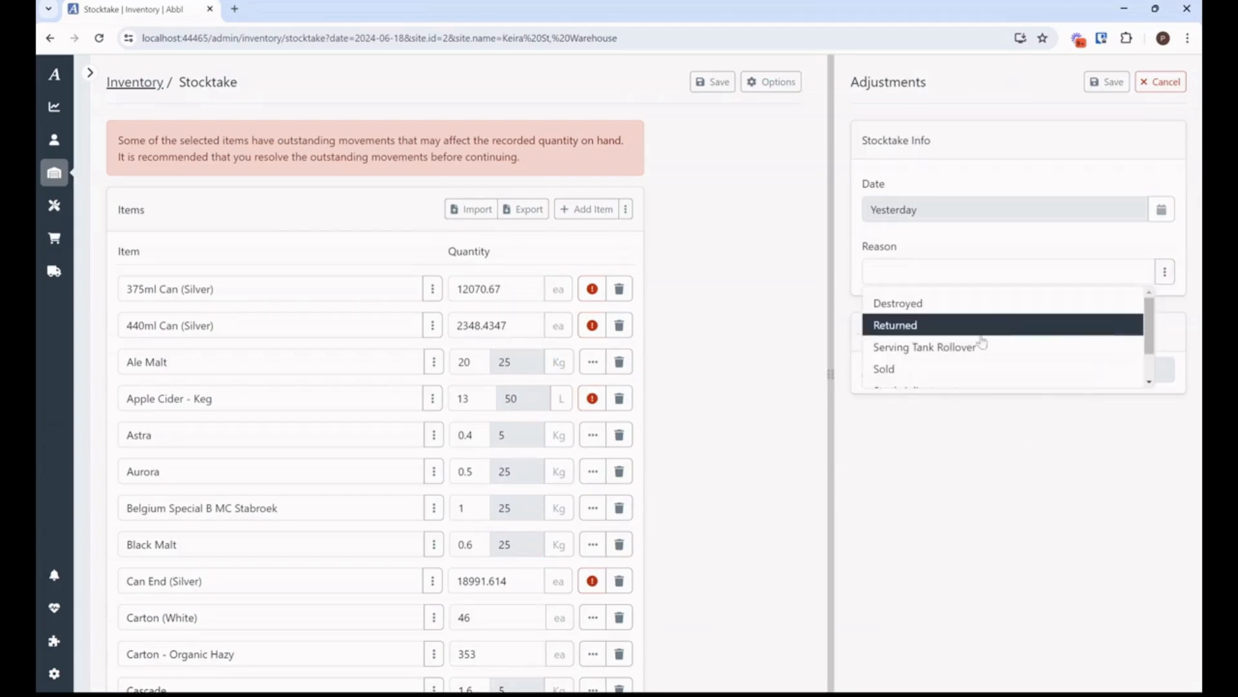
scroll(951, 359, down, 1)
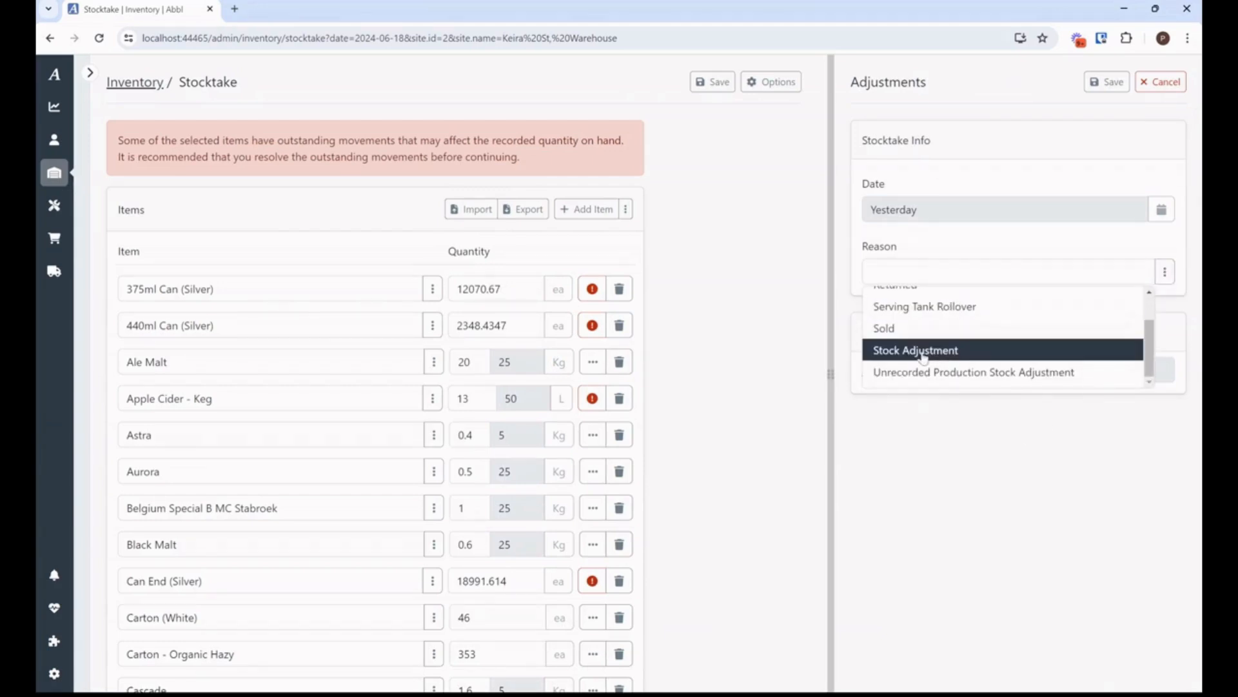
click(923, 350)
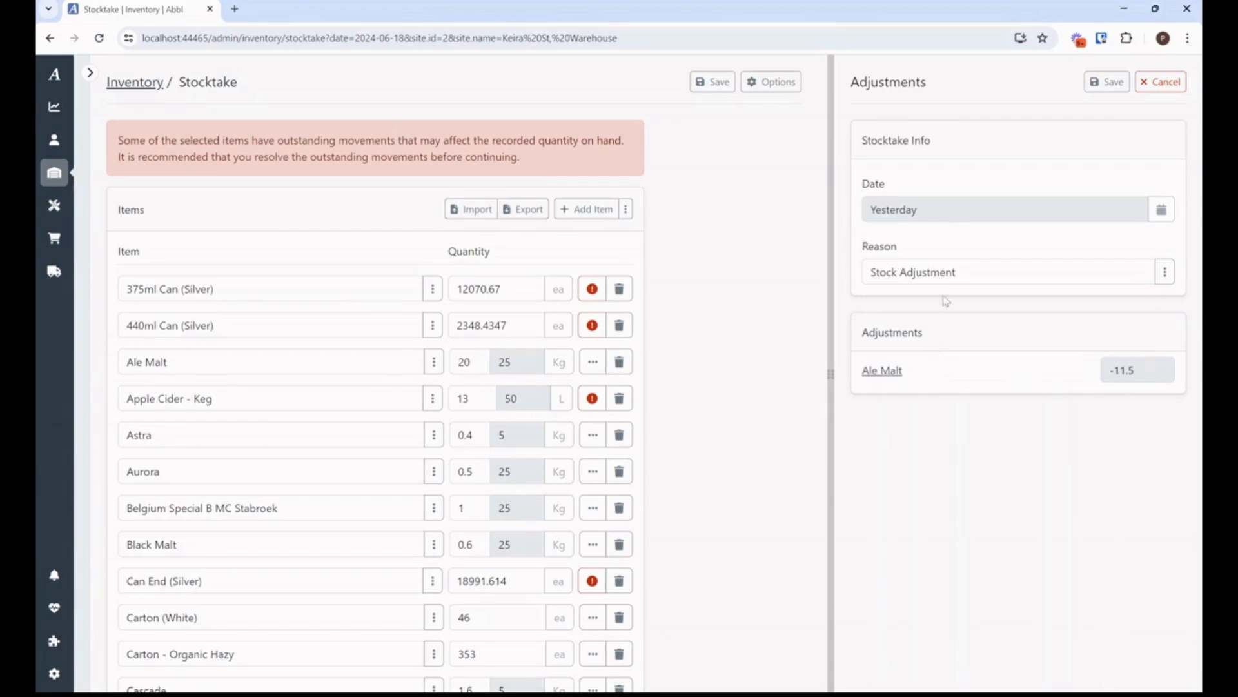
click(1115, 82)
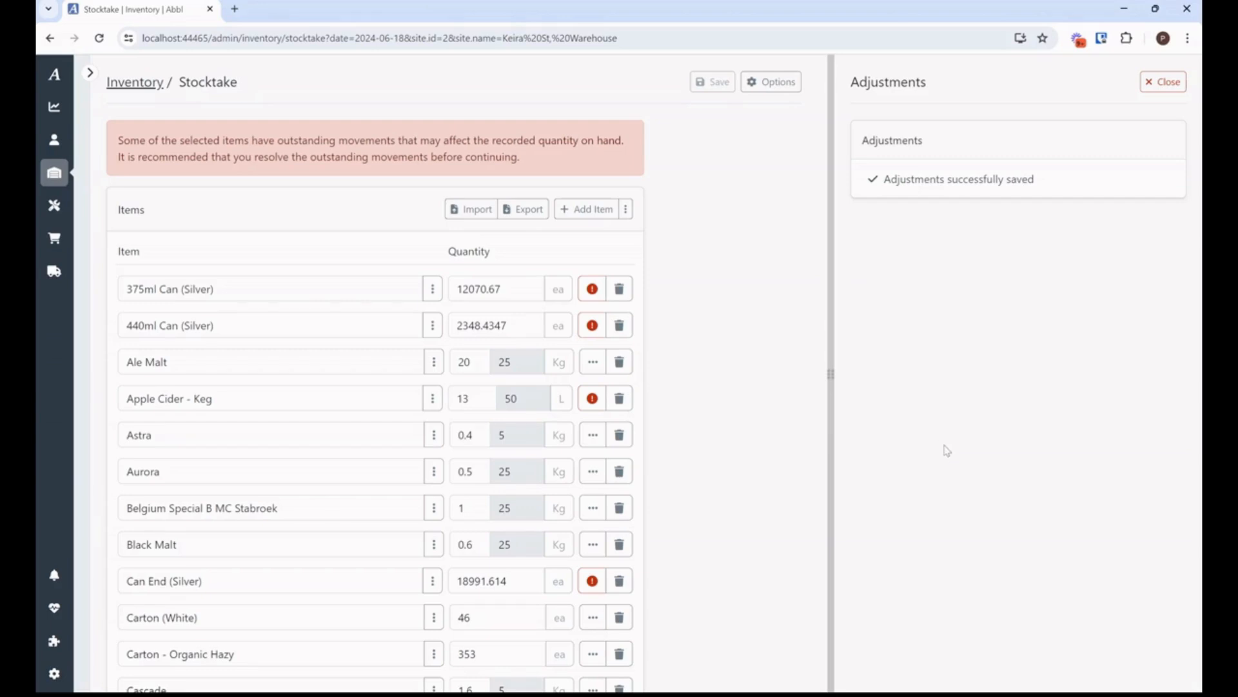
click(1164, 81)
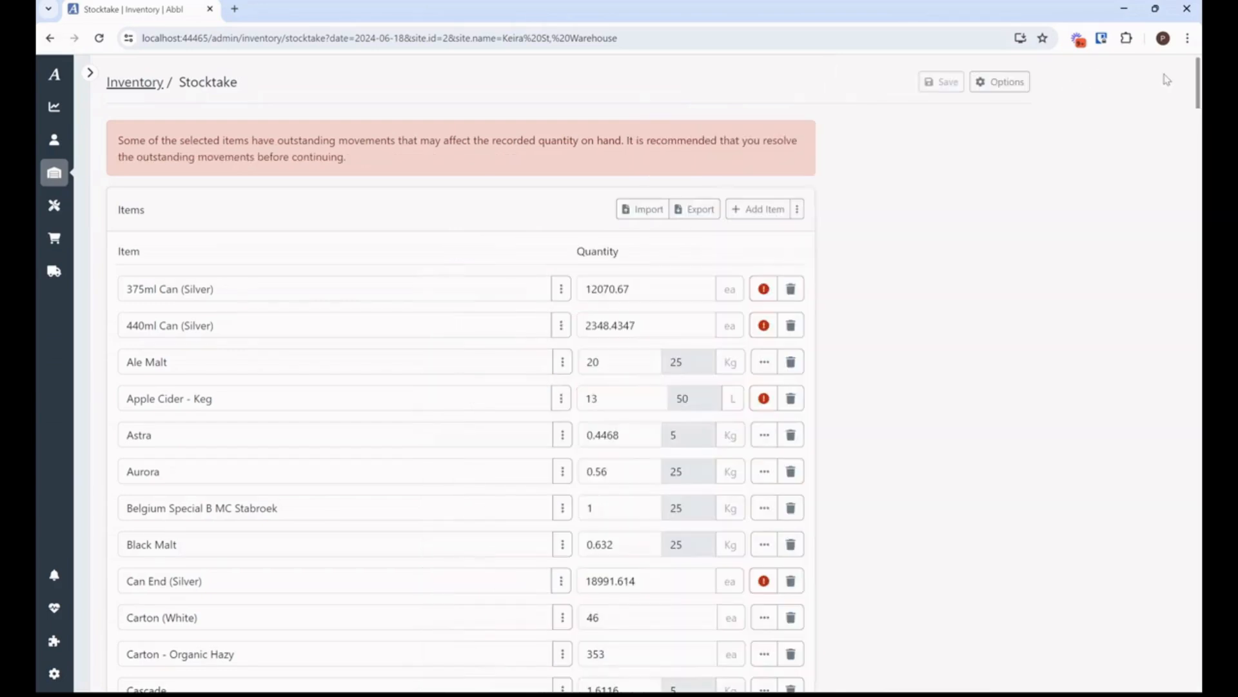